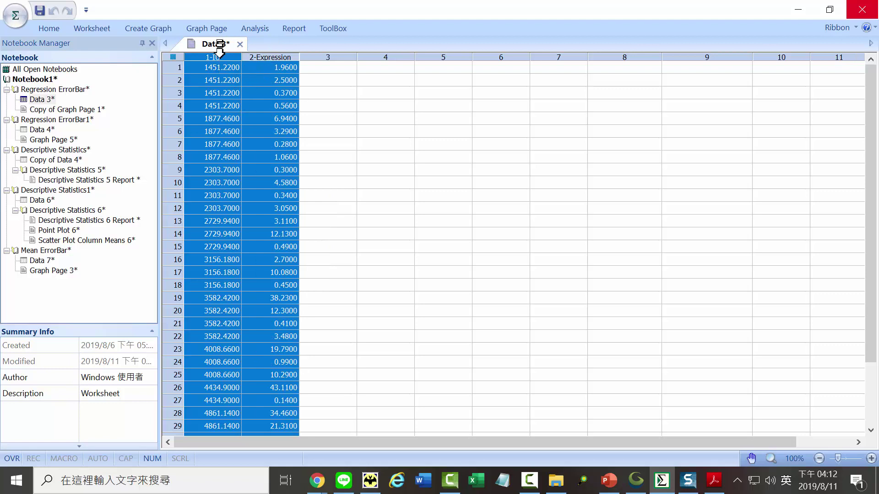
Step: Review the repeated IU groups and Expression values in the Data 3 worksheet, and view their plot on Copy of Graph Page 1
{"action": "left_click", "coordinate": [265, 55], "text": "ctrl"}
{"action": "left_click_drag", "start_coordinate": [224, 73], "coordinate": [227, 109]}
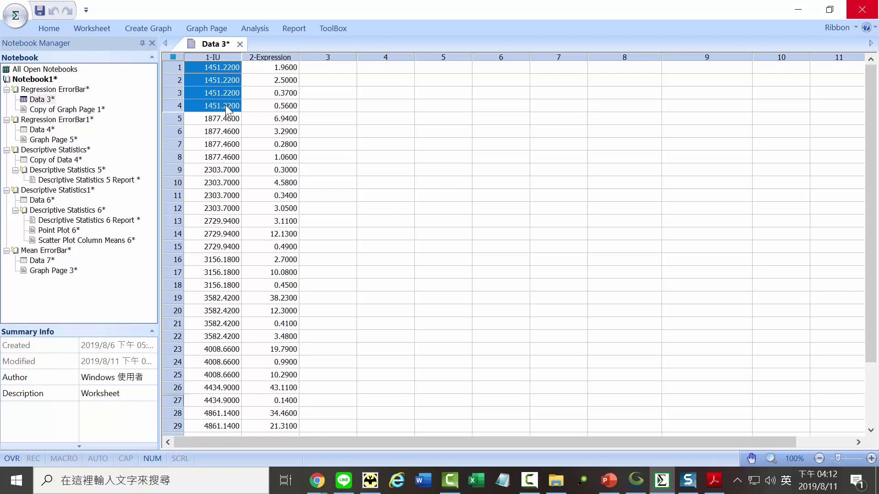
{"action": "left_click_drag", "start_coordinate": [226, 120], "coordinate": [264, 252]}
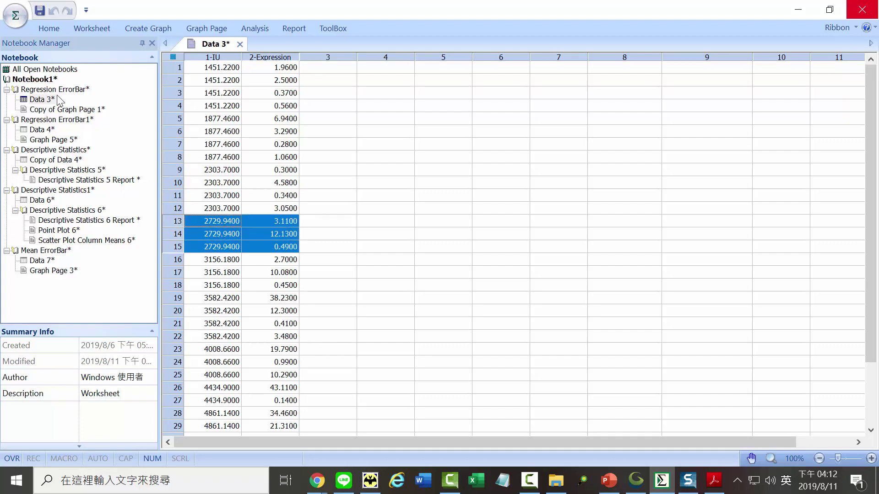
{"action": "double_click", "coordinate": [46, 110]}
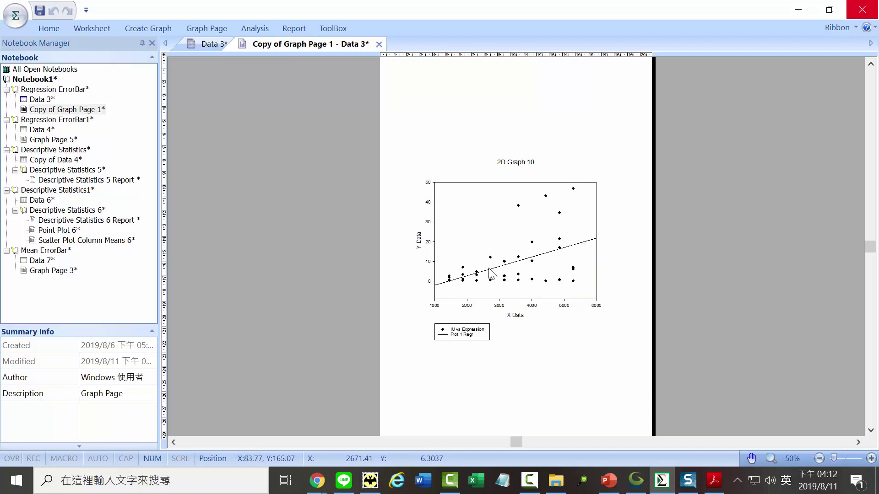
{"action": "mouse_move", "coordinate": [550, 272]}
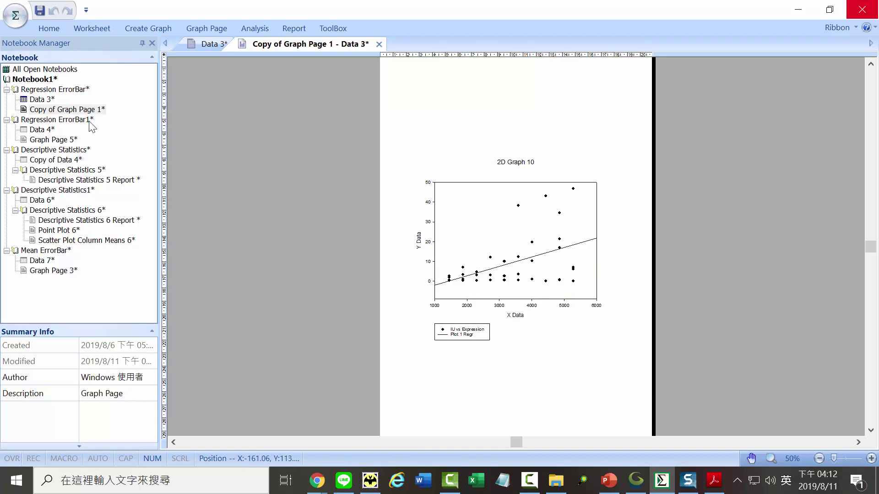
Step: Enlarge the existing regression graph and inspect Plot 1's type and data source in its graph properties
{"action": "double_click", "coordinate": [519, 237]}
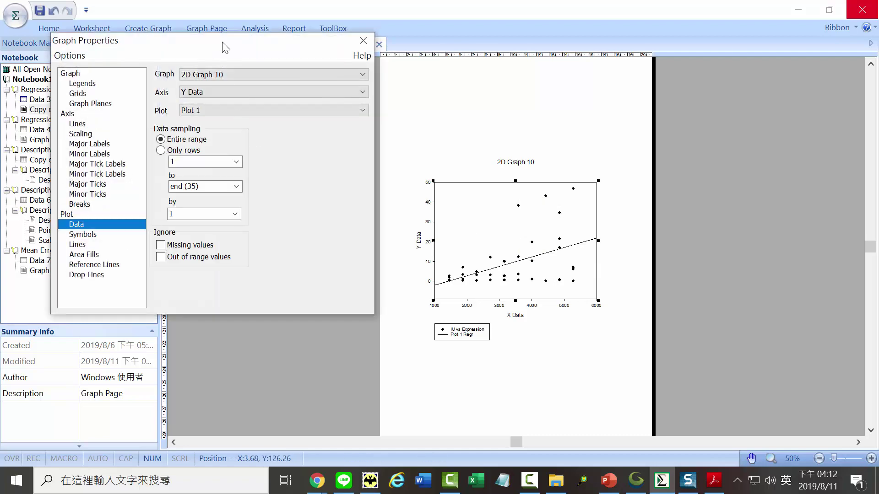
{"action": "left_click_drag", "start_coordinate": [225, 48], "coordinate": [331, 58]}
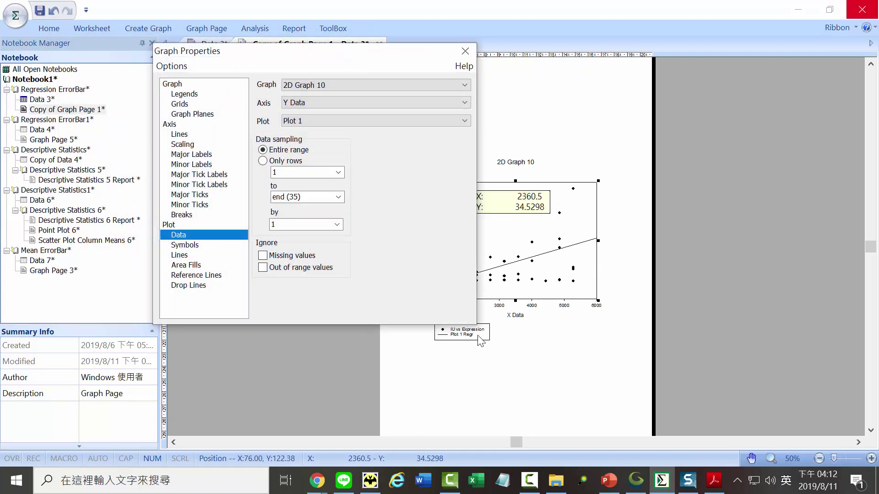
{"action": "left_click", "coordinate": [464, 51]}
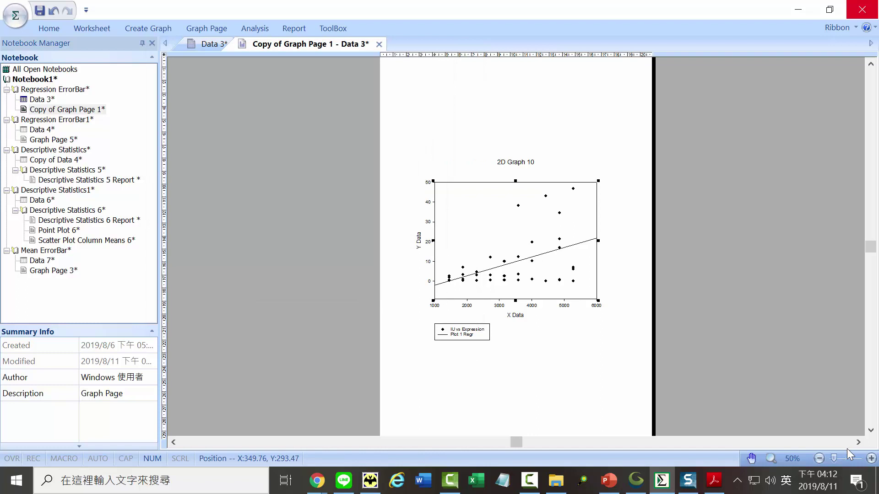
{"action": "left_click", "coordinate": [870, 458]}
{"action": "double_click", "coordinate": [514, 241]}
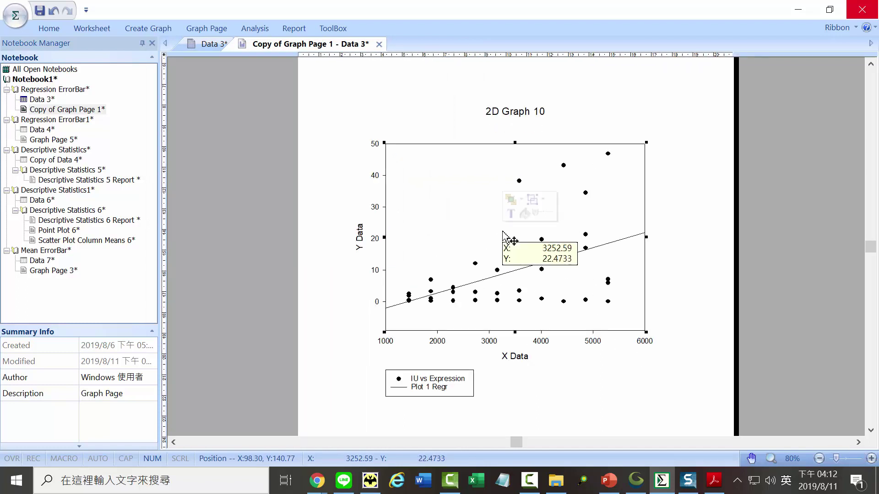
{"action": "left_click", "coordinate": [169, 224]}
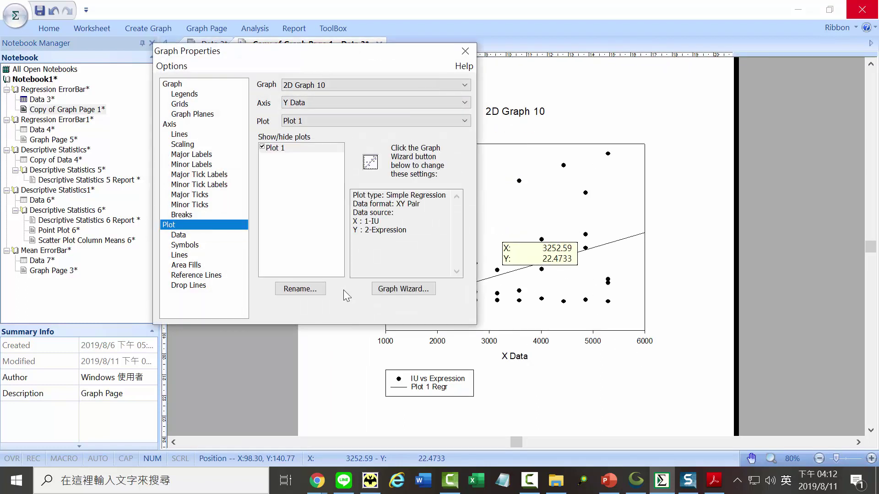
Step: Review Plot 1's graph type, style, data format and selected columns in the Graph Wizard, and cancel without changing anything
{"action": "left_click", "coordinate": [408, 289]}
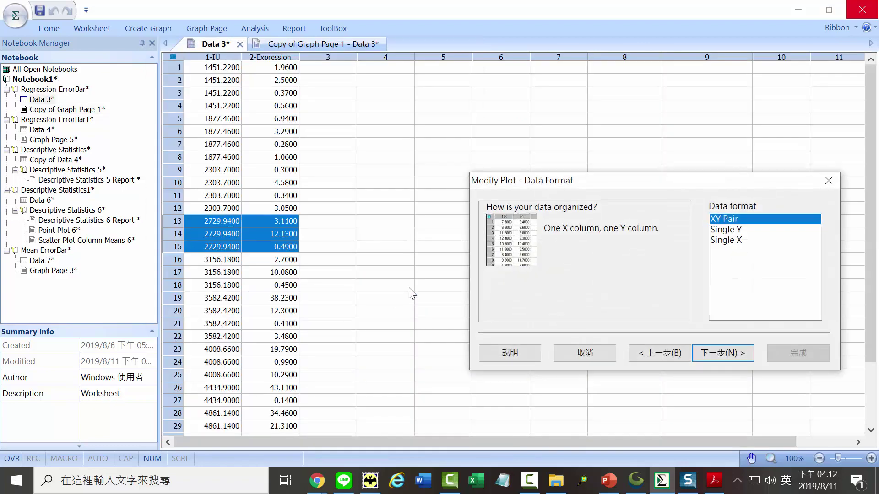
{"action": "left_click", "coordinate": [660, 357]}
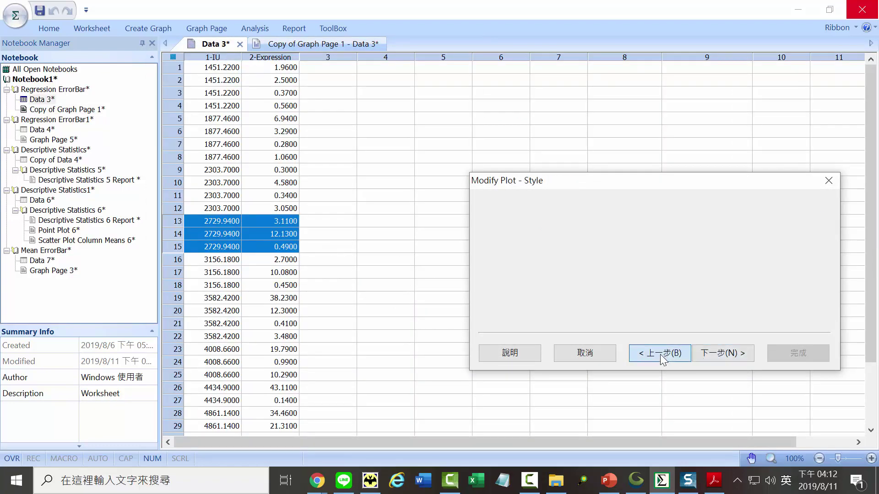
{"action": "left_click", "coordinate": [661, 357]}
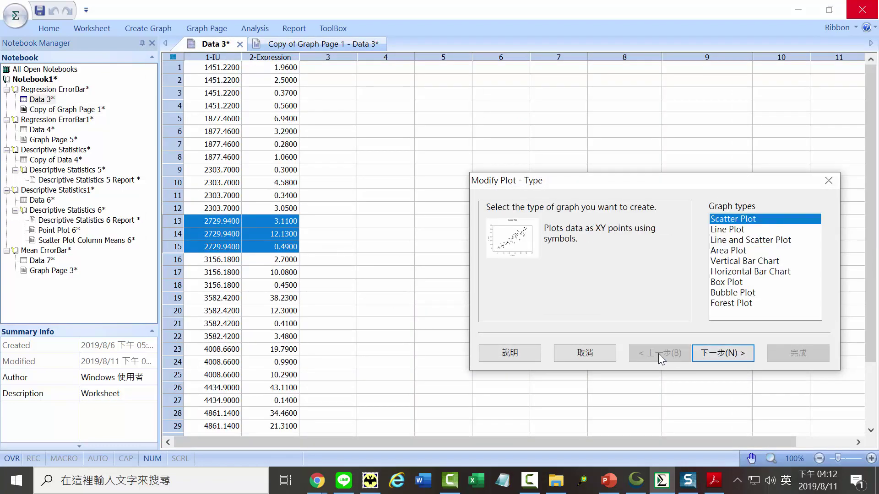
{"action": "left_click", "coordinate": [720, 354]}
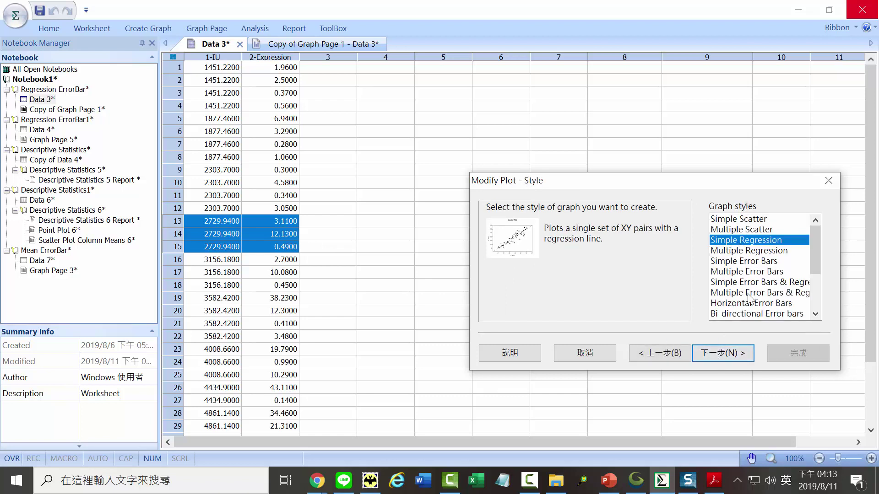
{"action": "left_click", "coordinate": [731, 357]}
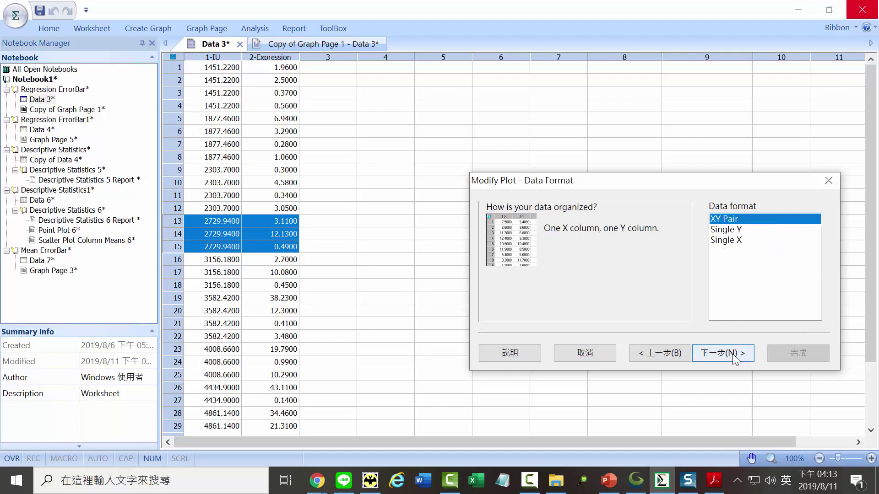
{"action": "left_click", "coordinate": [733, 357]}
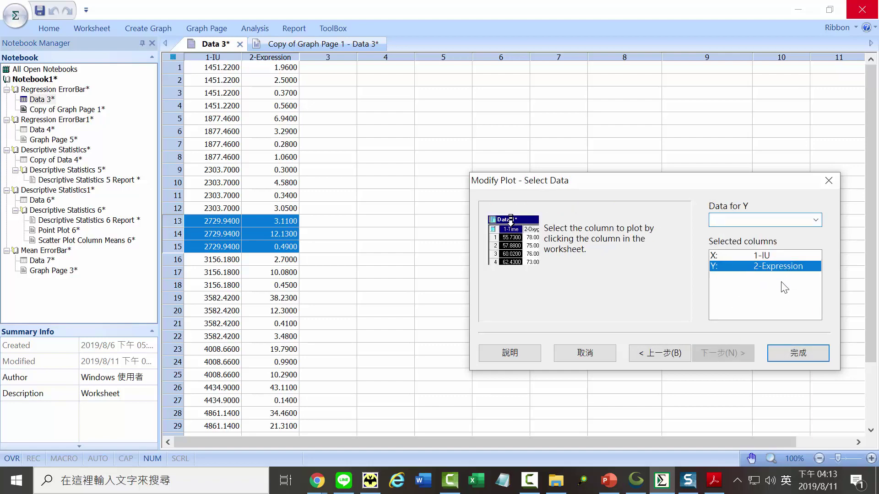
{"action": "left_click", "coordinate": [594, 359]}
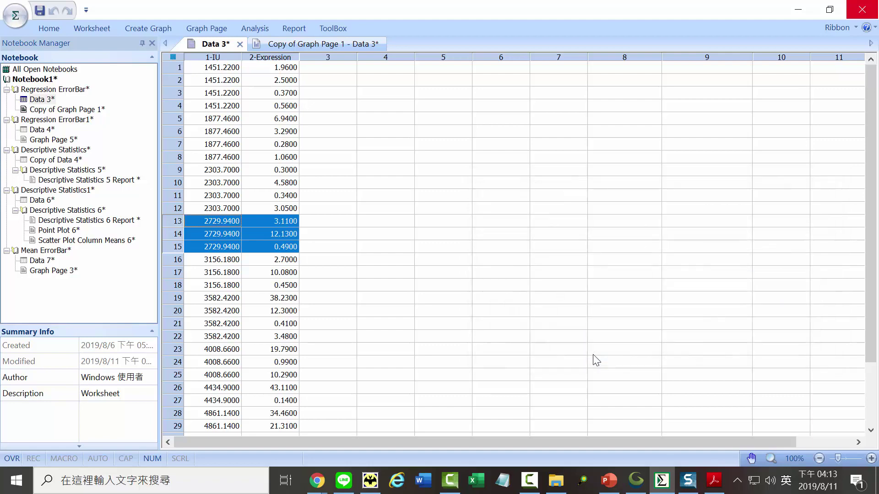
Step: Add a new graph page for the Data 3 worksheet and start creating a graph on it
{"action": "left_click", "coordinate": [52, 111]}
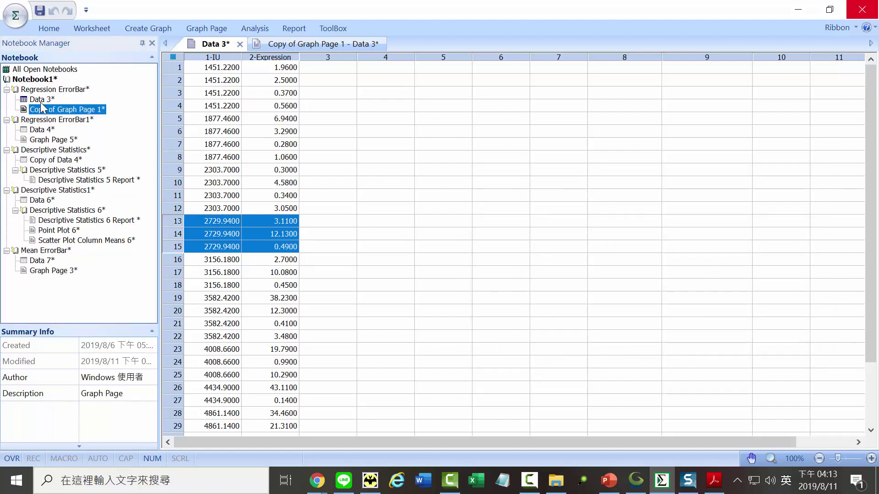
{"action": "left_click", "coordinate": [42, 99]}
{"action": "right_click", "coordinate": [41, 101]}
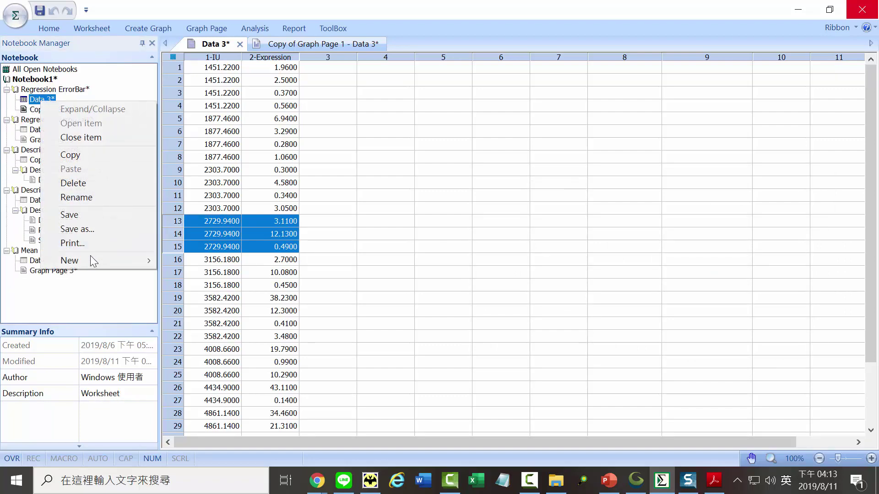
{"action": "mouse_move", "coordinate": [91, 261]}
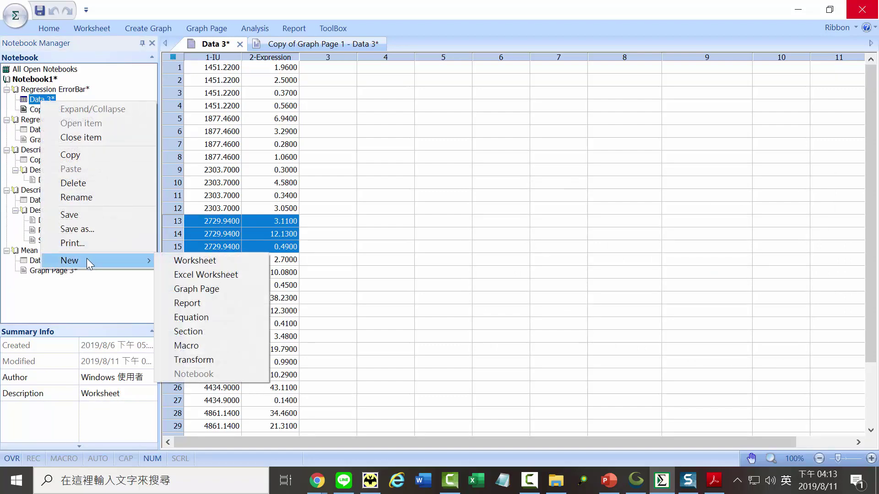
{"action": "left_click", "coordinate": [204, 289]}
{"action": "left_click", "coordinate": [428, 262]}
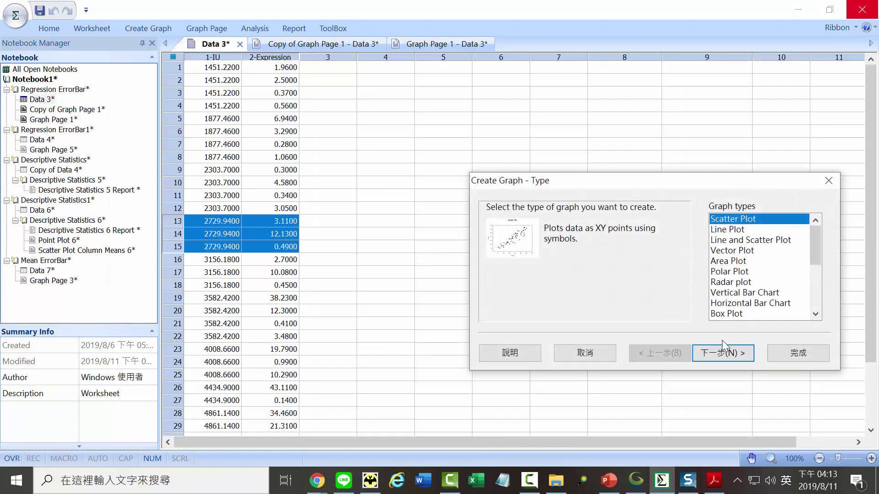
Step: Set the new graph up as a Scatter Plot with Simple Regression style and XY Pair data format
{"action": "left_click", "coordinate": [728, 358]}
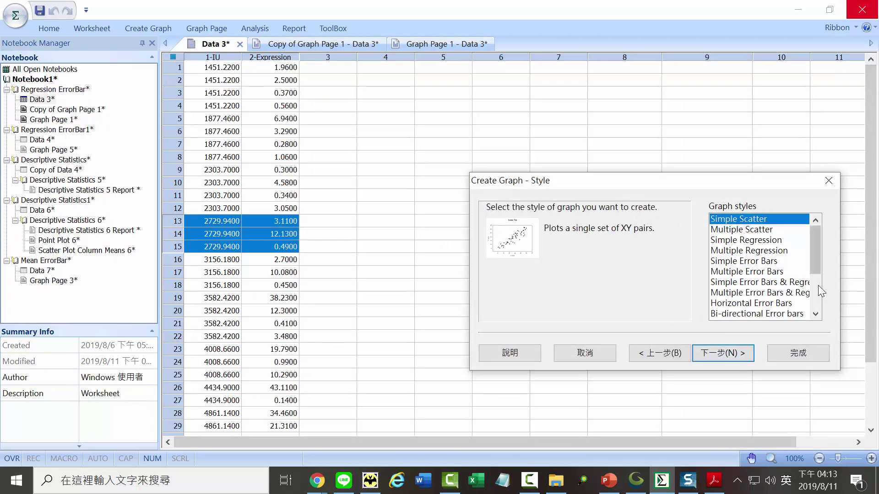
{"action": "left_click", "coordinate": [736, 241]}
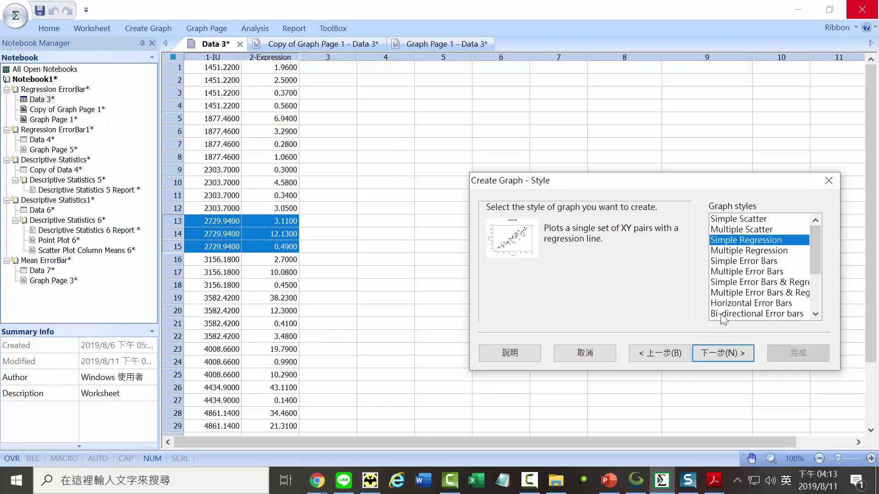
{"action": "left_click", "coordinate": [722, 360]}
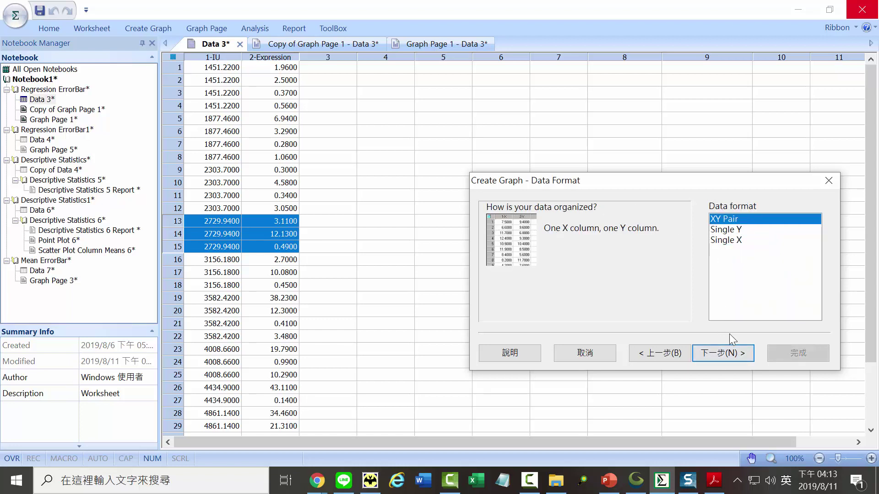
{"action": "left_click", "coordinate": [723, 353]}
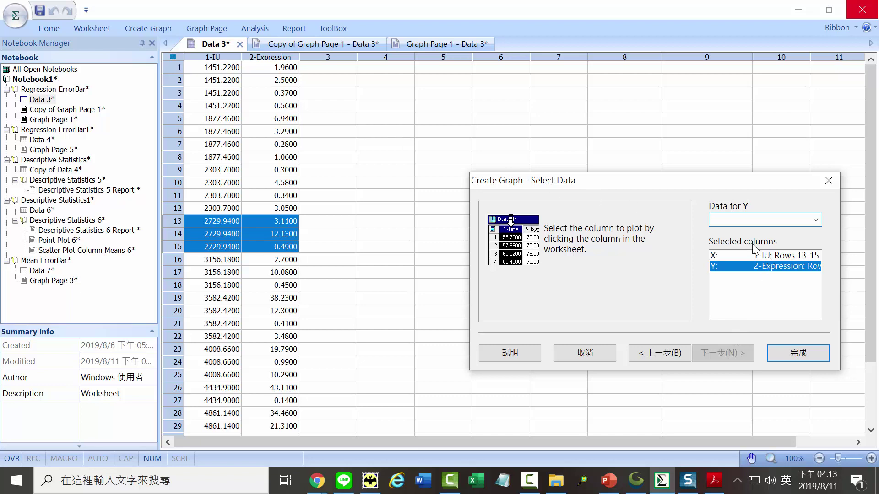
Step: Replace the preselected rows with the full columns 1-IU for X and 2-Expression for Y, and finish the graph
{"action": "left_click", "coordinate": [761, 256]}
{"action": "left_click", "coordinate": [767, 256]}
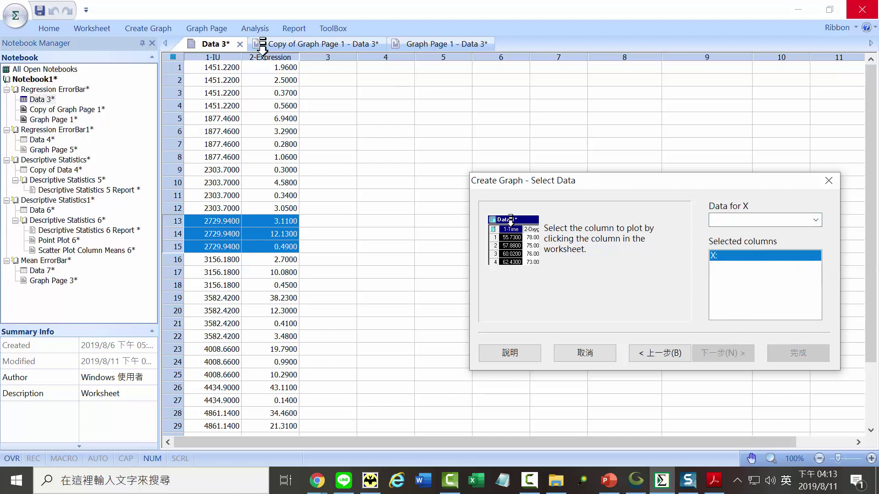
{"action": "left_click_drag", "start_coordinate": [212, 55], "coordinate": [260, 55]}
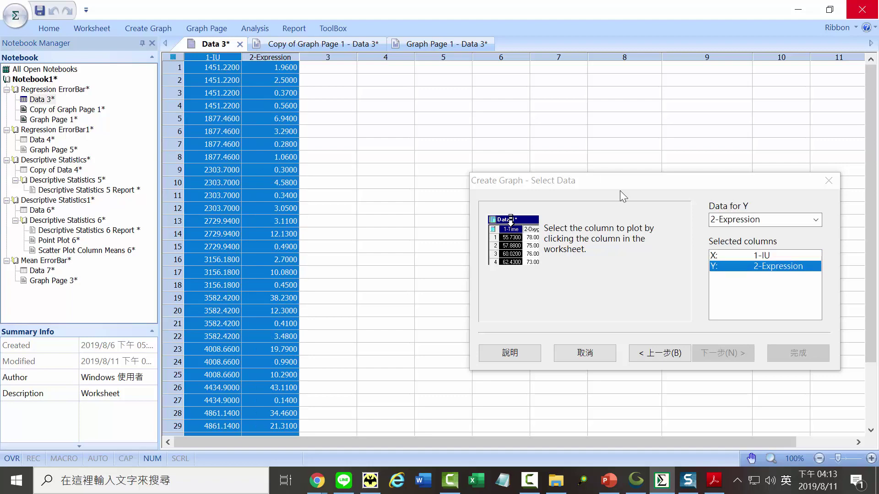
{"action": "left_click", "coordinate": [791, 353]}
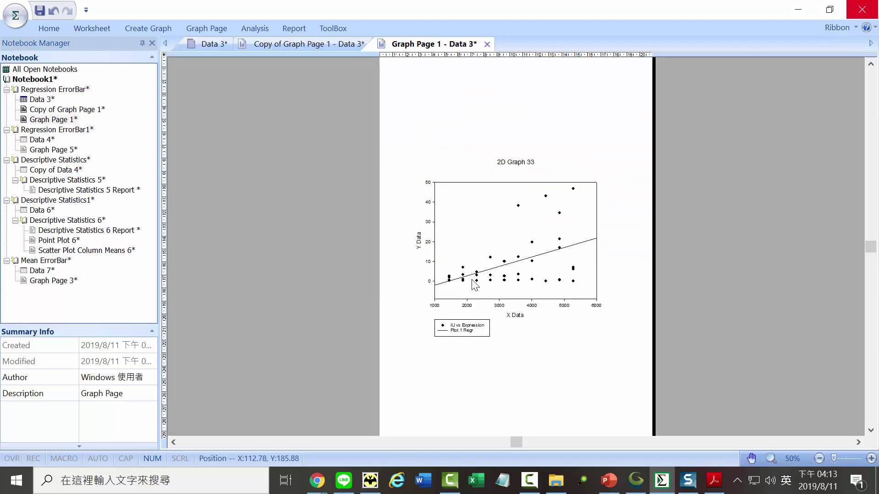
Step: Compare the new regression graph with the one on Copy of Graph Page 1, and close both graph pages and Data 3
{"action": "double_click", "coordinate": [76, 110]}
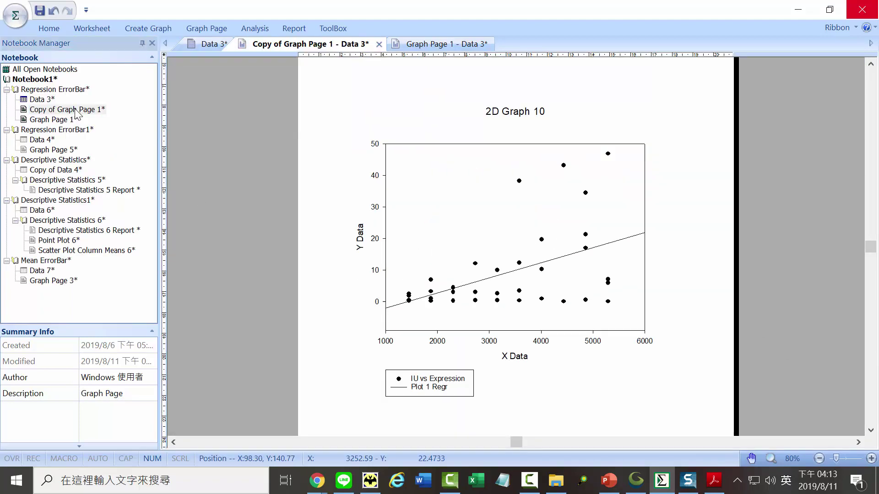
{"action": "double_click", "coordinate": [68, 120]}
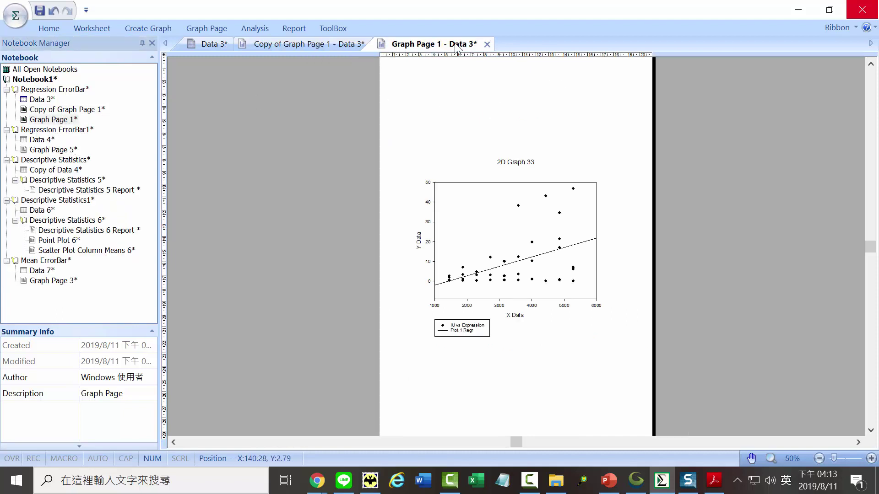
{"action": "left_click", "coordinate": [487, 45]}
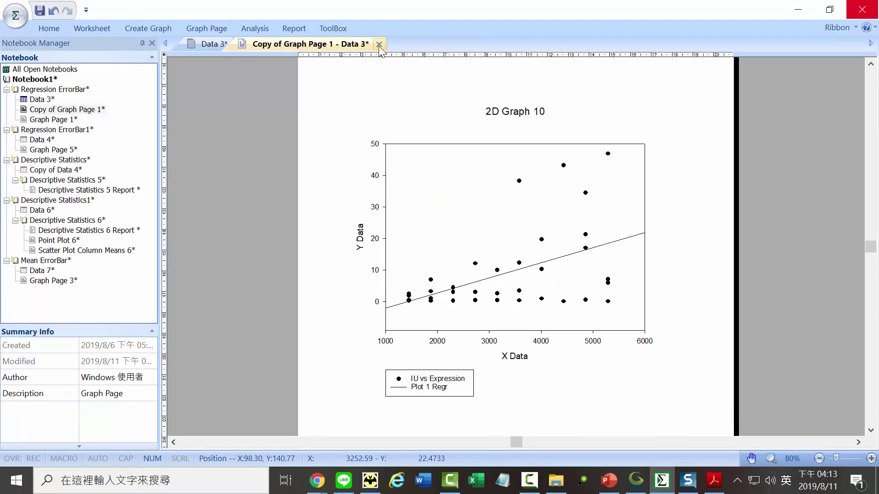
{"action": "left_click", "coordinate": [378, 45]}
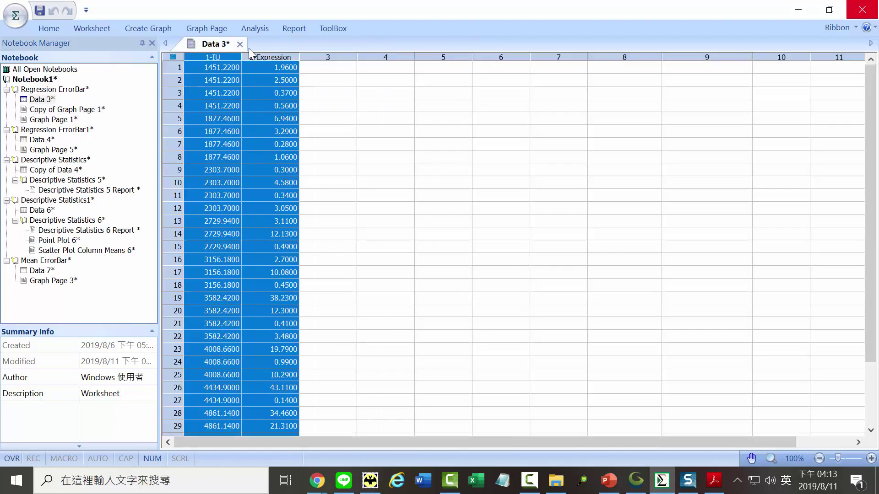
{"action": "left_click", "coordinate": [240, 44]}
Step: View the Data 4 worksheet's layout against Data 3 and its regression graph on Graph Page 1, and close the graph page
{"action": "double_click", "coordinate": [40, 140]}
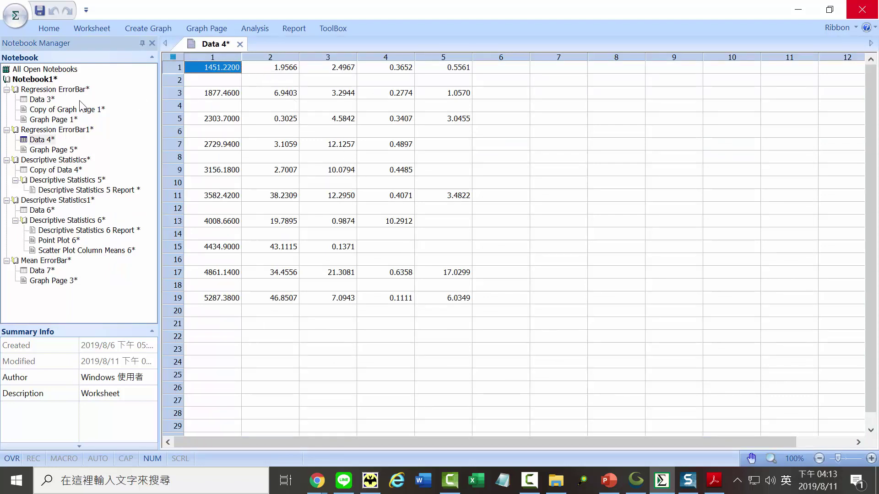
{"action": "double_click", "coordinate": [52, 120]}
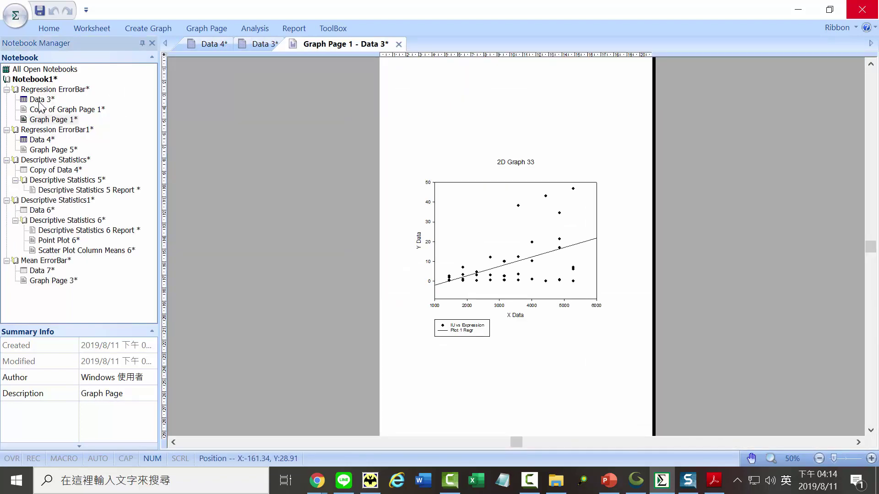
{"action": "double_click", "coordinate": [40, 101]}
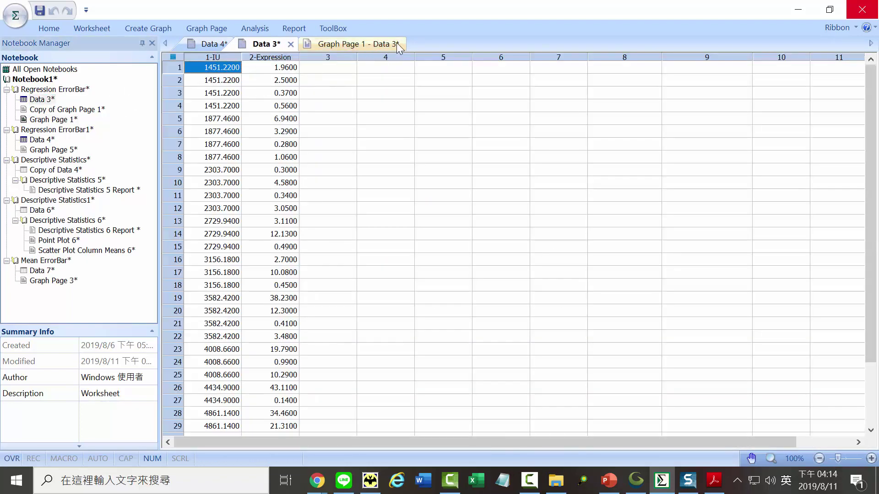
{"action": "left_click", "coordinate": [347, 46]}
{"action": "left_click", "coordinate": [399, 44]}
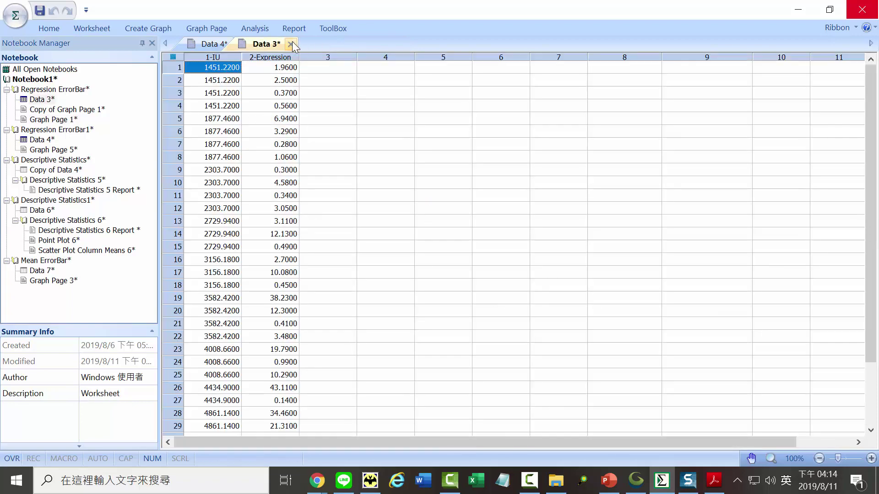
Step: Close Data 3 and examine the X column and row-wise replicate values in columns 2 to 5 of the Data 4 worksheet
{"action": "left_click", "coordinate": [290, 44]}
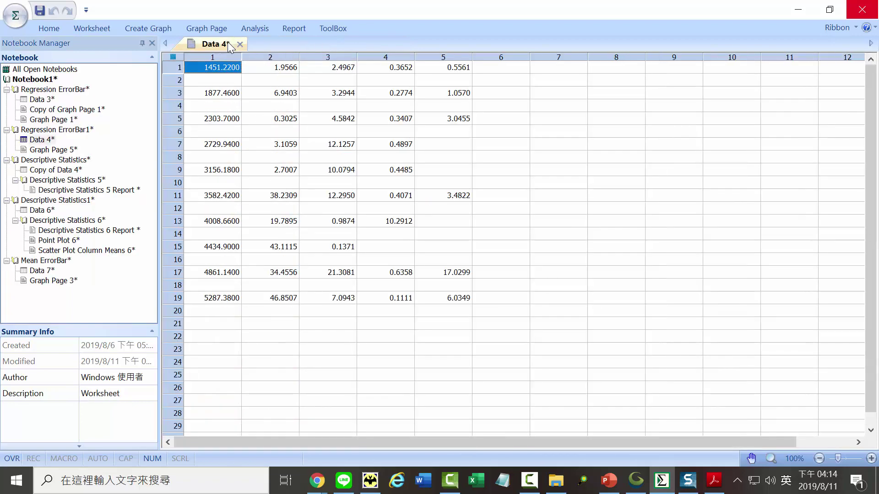
{"action": "left_click", "coordinate": [40, 140]}
{"action": "left_click", "coordinate": [223, 56]}
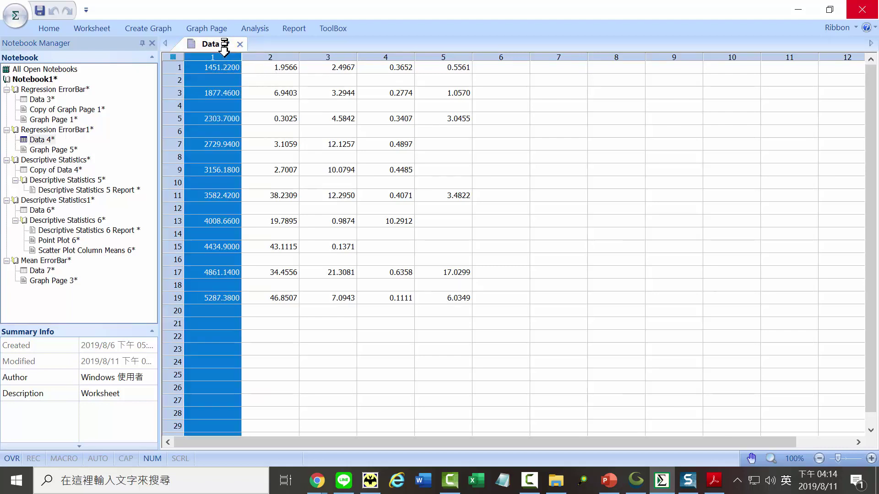
{"action": "left_click", "coordinate": [275, 68]}
{"action": "left_click_drag", "start_coordinate": [274, 73], "coordinate": [428, 75]}
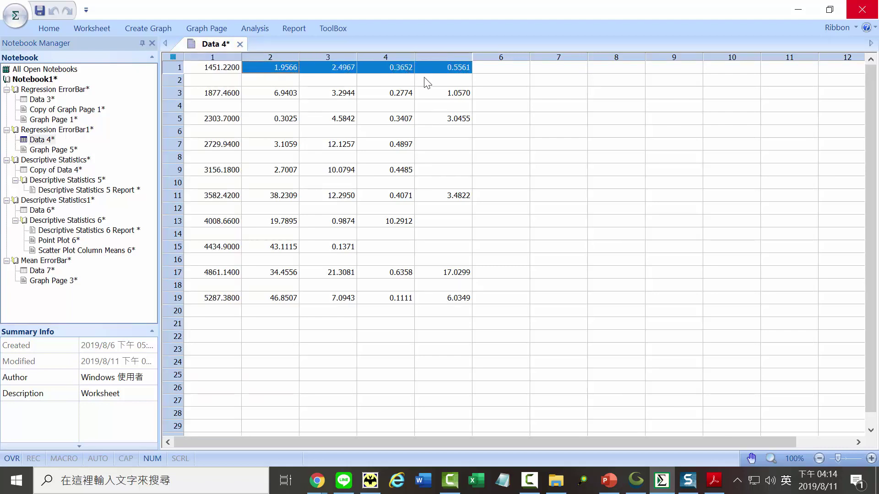
{"action": "left_click_drag", "start_coordinate": [282, 144], "coordinate": [384, 149]}
{"action": "left_click_drag", "start_coordinate": [274, 69], "coordinate": [462, 77]}
Step: View the error-bar regression graph on Graph Page 5 and return to its source worksheet, Data 4
{"action": "double_click", "coordinate": [50, 150]}
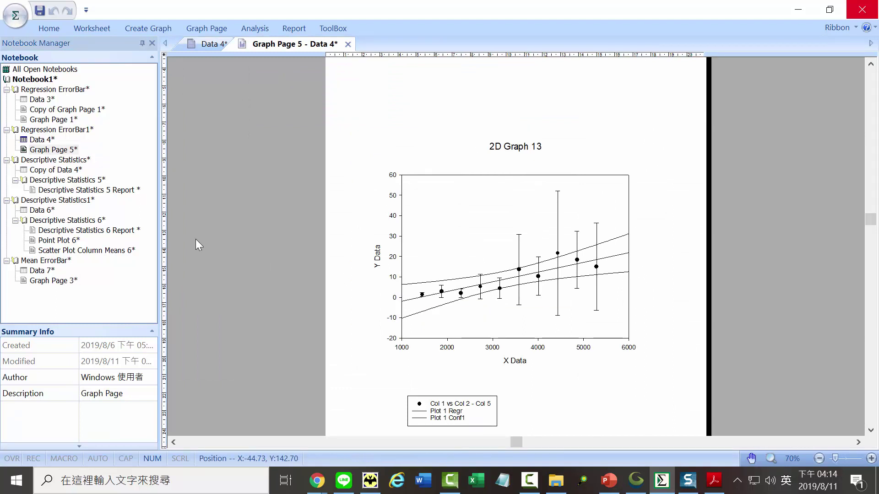
{"action": "double_click", "coordinate": [48, 140]}
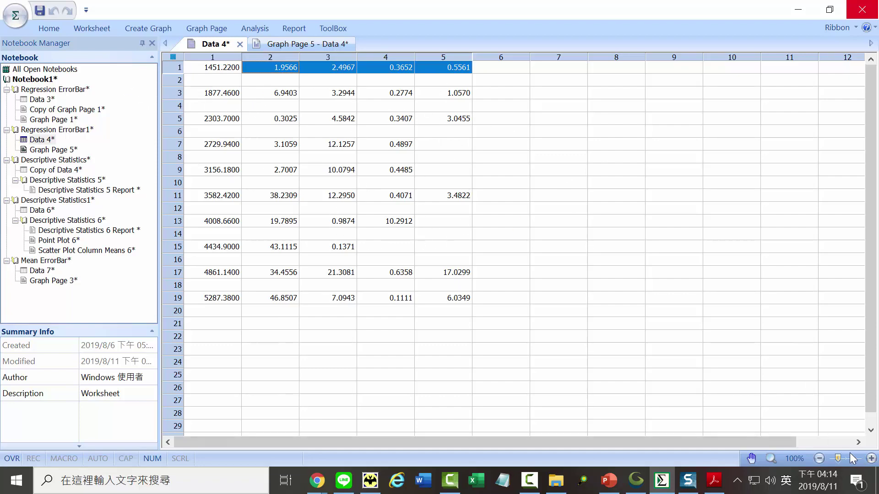
{"action": "left_click", "coordinate": [870, 459]}
{"action": "left_click", "coordinate": [871, 458]}
{"action": "left_click", "coordinate": [871, 458]}
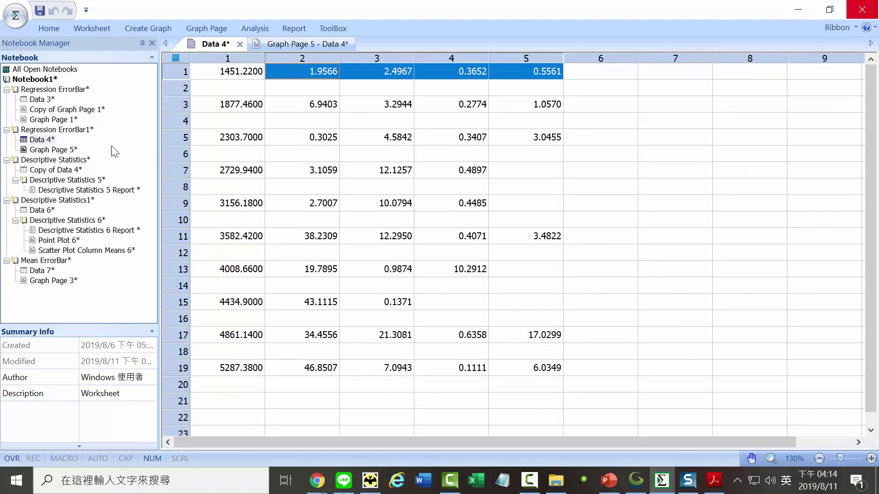
Step: Open Graph Page 5's plot in the Graph Wizard and review its type, style, error bar, data format and column settings
{"action": "left_click", "coordinate": [64, 150]}
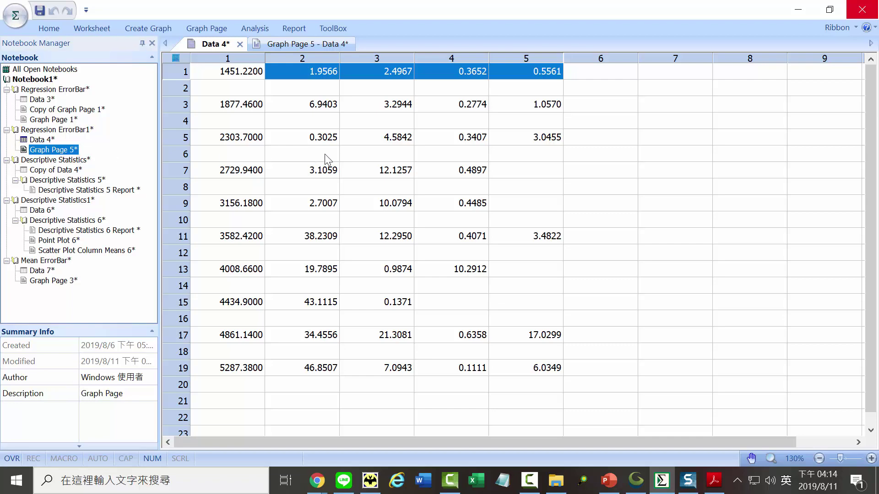
{"action": "double_click", "coordinate": [54, 150]}
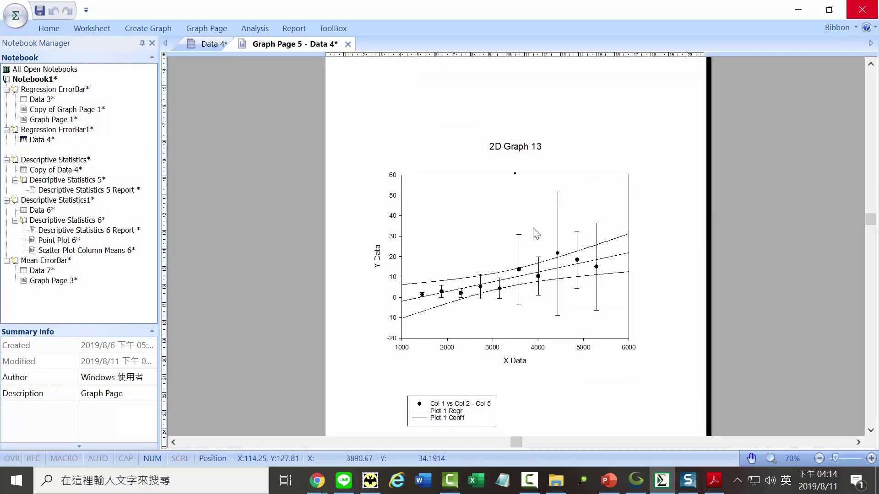
{"action": "double_click", "coordinate": [533, 229]}
{"action": "left_click", "coordinate": [168, 225]}
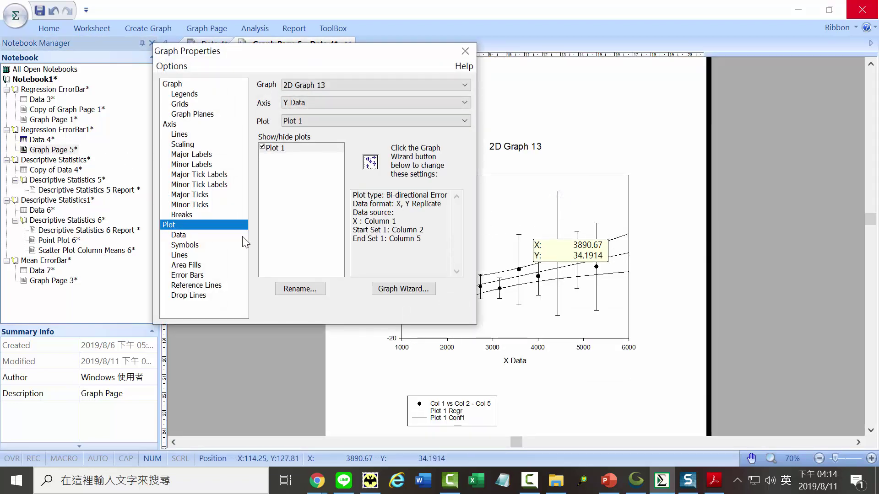
{"action": "left_click", "coordinate": [396, 289]}
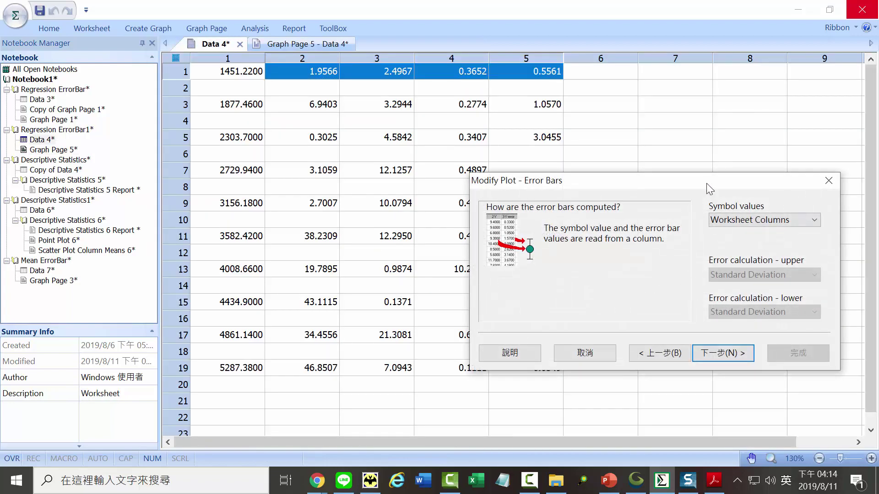
{"action": "left_click", "coordinate": [600, 275]}
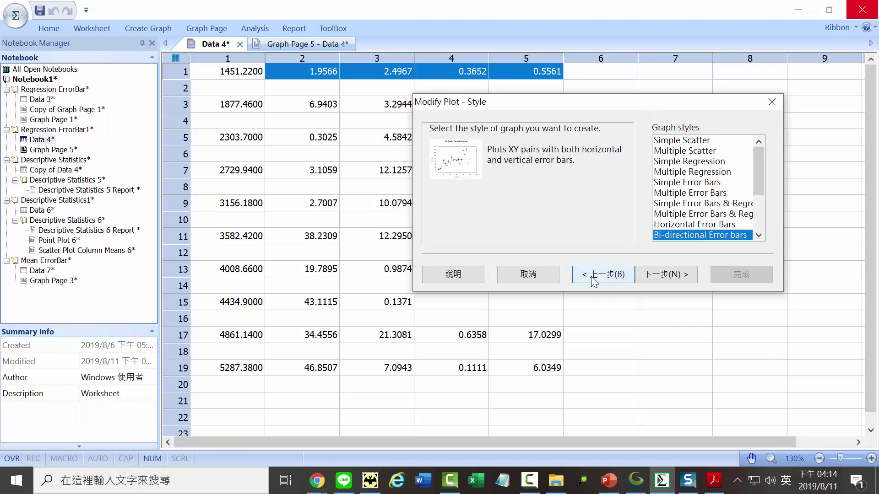
{"action": "left_click", "coordinate": [593, 277]}
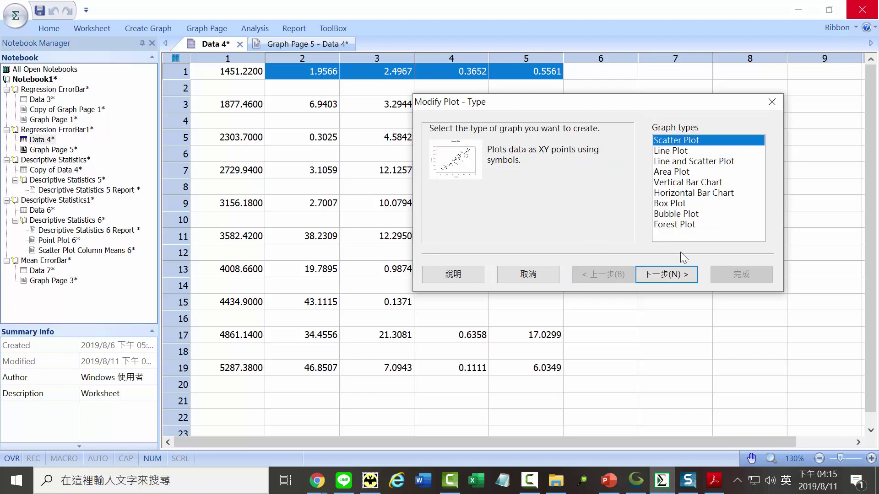
{"action": "left_click", "coordinate": [676, 276]}
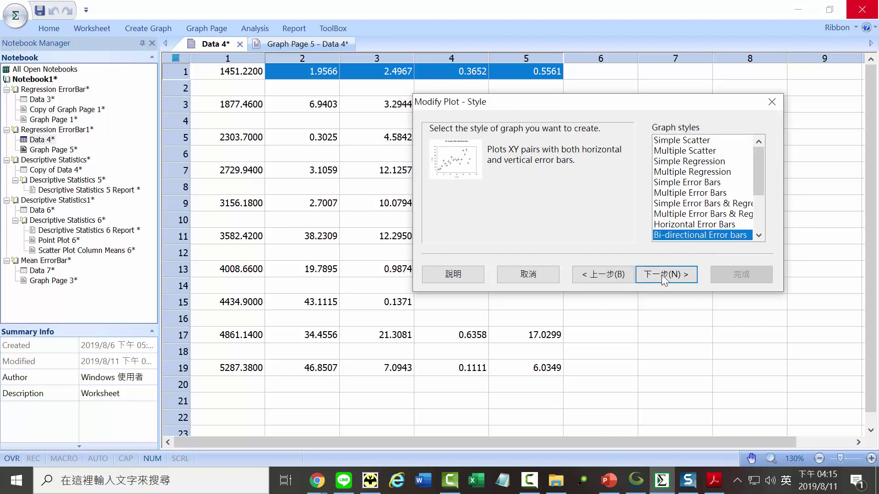
{"action": "left_click", "coordinate": [677, 277]}
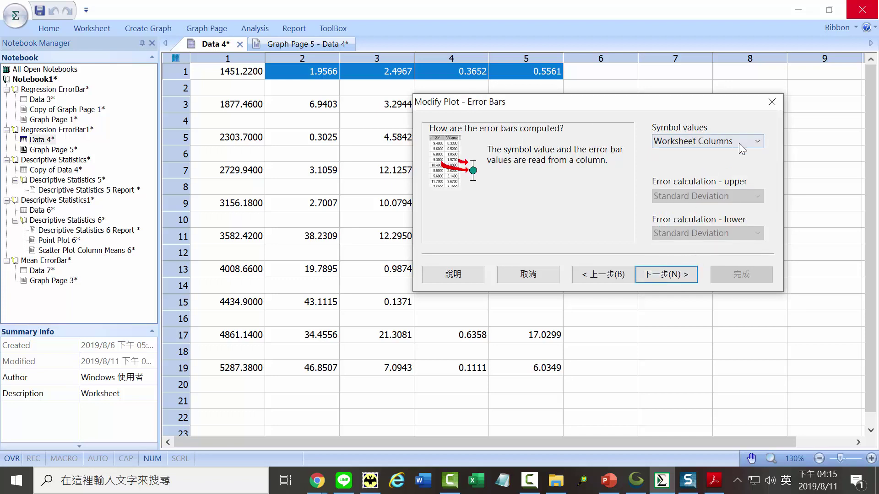
{"action": "left_click", "coordinate": [672, 278]}
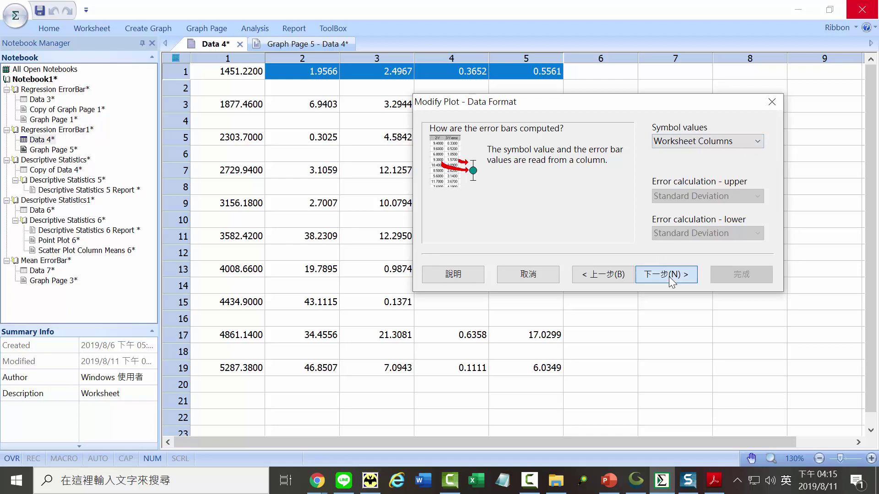
{"action": "left_click", "coordinate": [668, 277]}
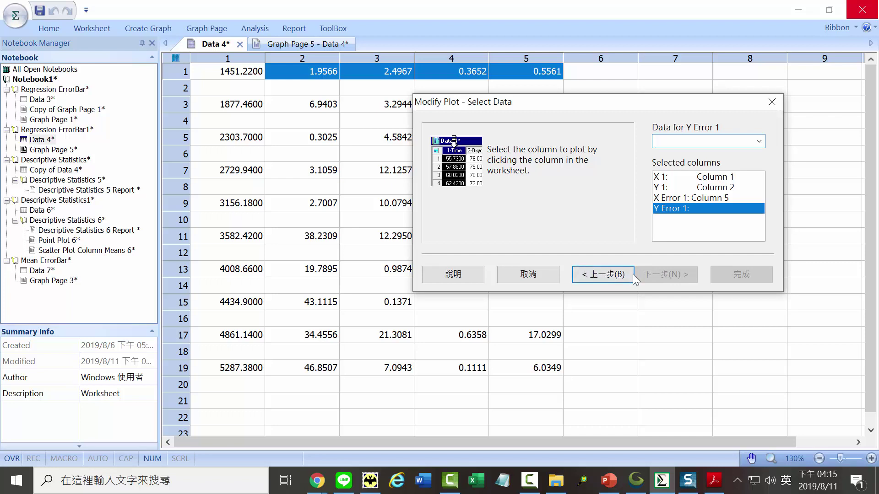
Step: Go back to the error bar settings, look through the Symbol values options, and cancel modifying the plot
{"action": "left_click", "coordinate": [594, 280]}
{"action": "left_click", "coordinate": [594, 276]}
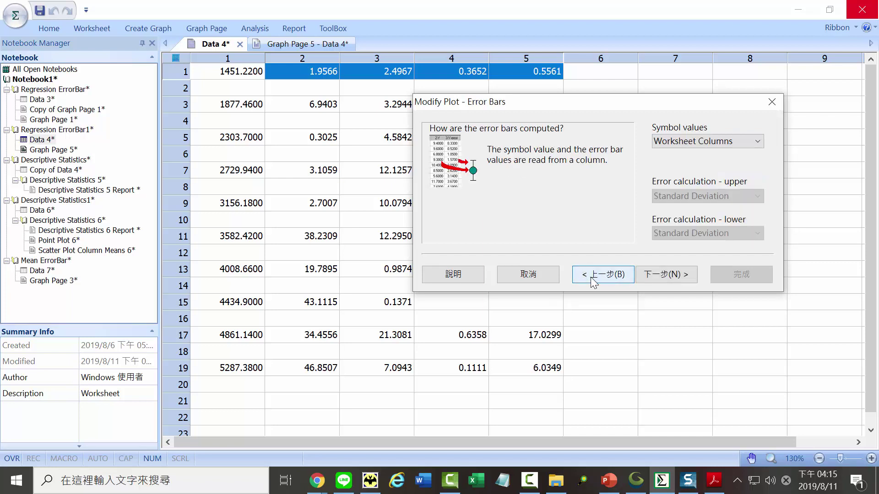
{"action": "left_click", "coordinate": [703, 143]}
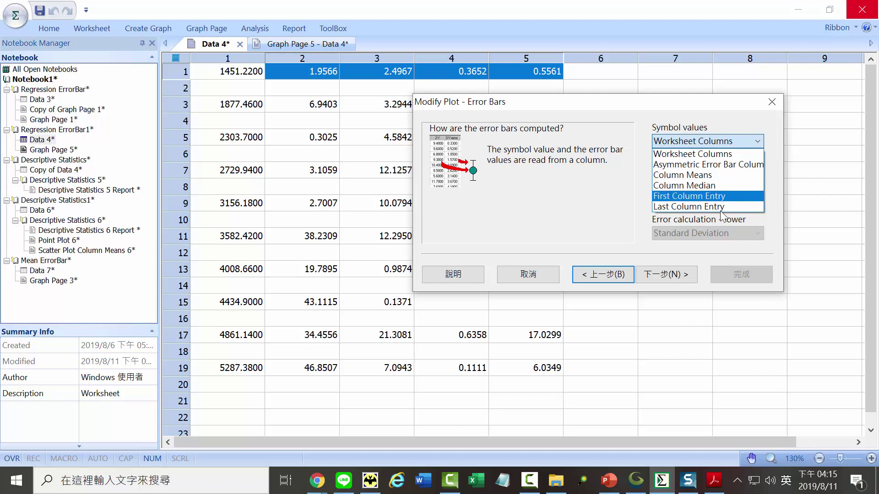
{"action": "left_click", "coordinate": [533, 279]}
{"action": "left_click", "coordinate": [534, 277]}
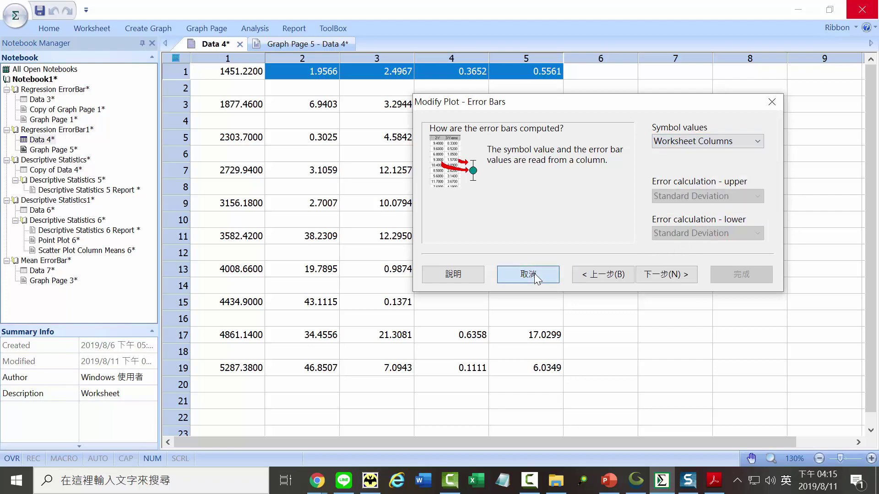
Step: Start a new scatter graph in the Simple Error Bars & Regression style with Row Means as the symbol values
{"action": "left_click", "coordinate": [50, 150]}
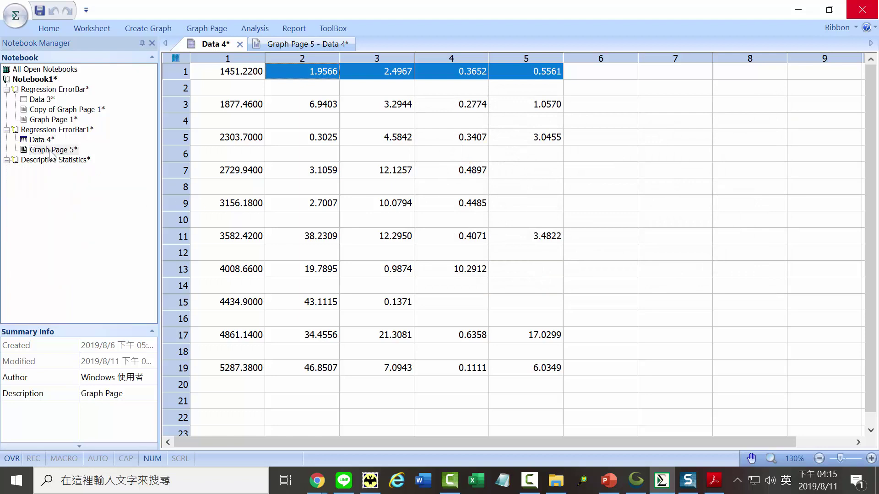
{"action": "left_click", "coordinate": [154, 29]}
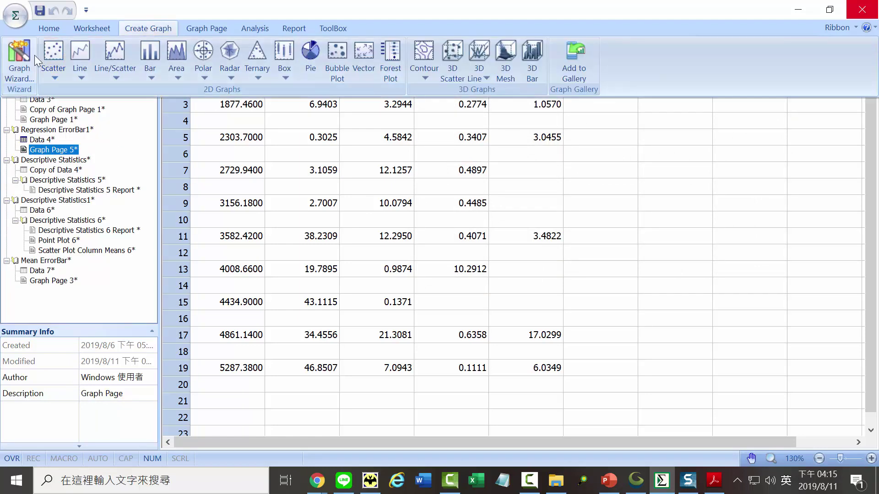
{"action": "left_click", "coordinate": [53, 56]}
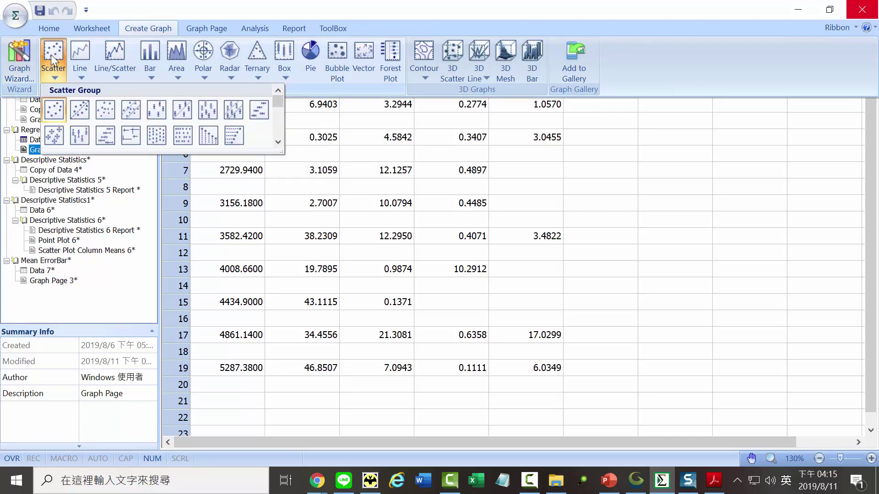
{"action": "left_click", "coordinate": [179, 113]}
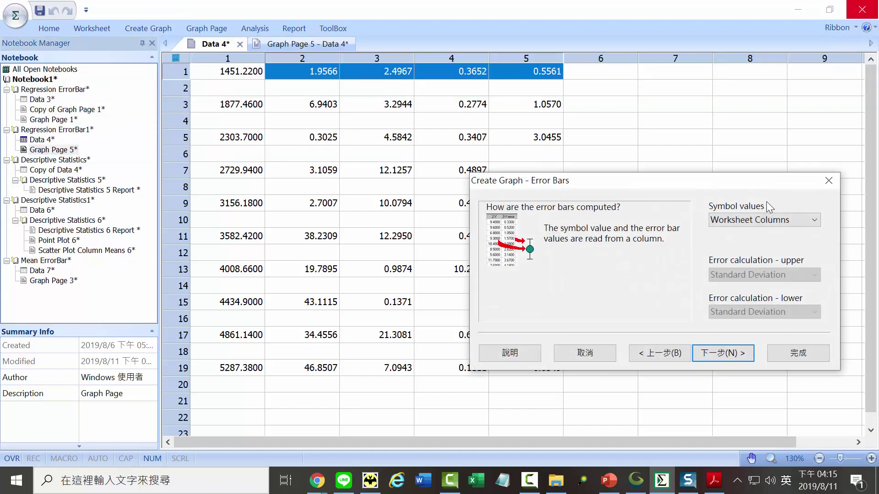
{"action": "left_click_drag", "start_coordinate": [714, 180], "coordinate": [706, 92]}
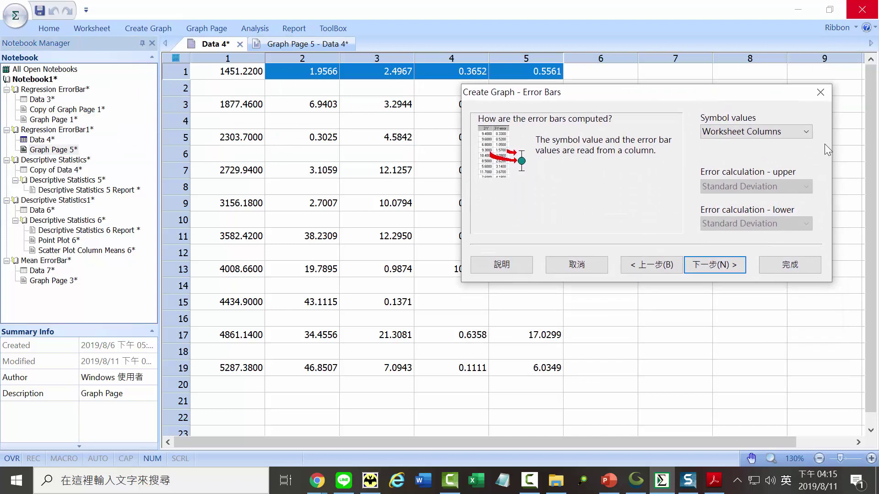
{"action": "left_click", "coordinate": [795, 131]}
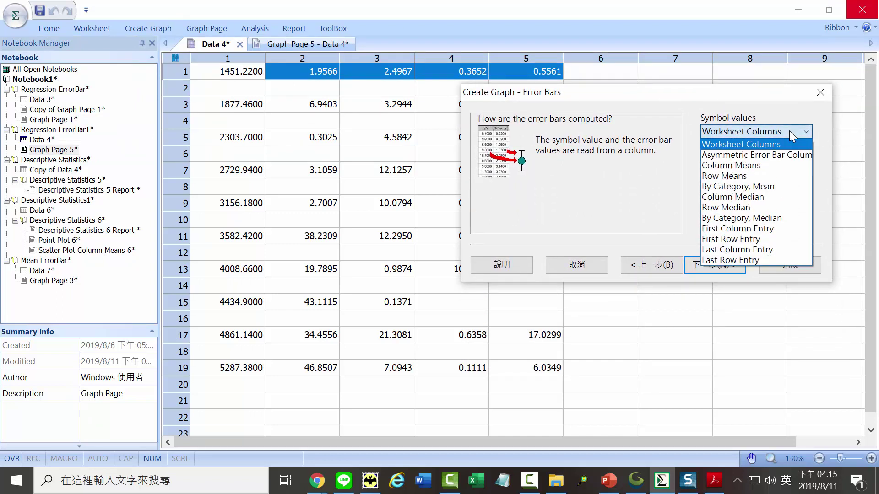
{"action": "left_click", "coordinate": [746, 176]}
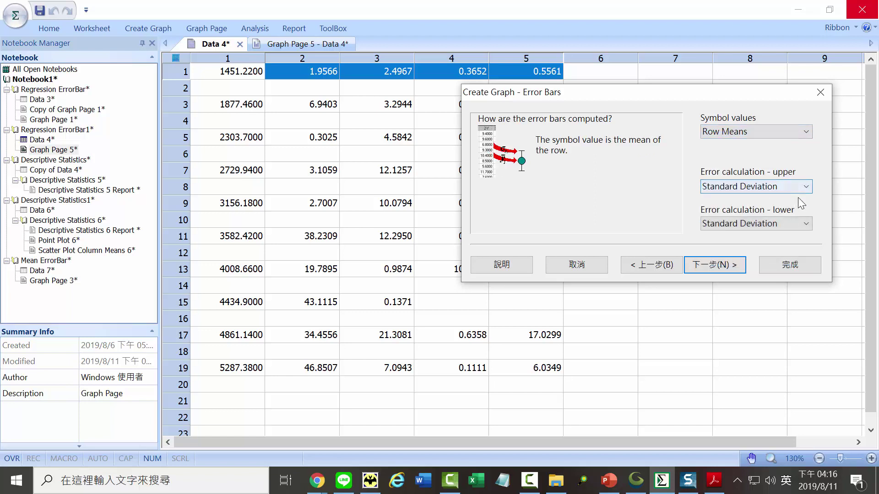
Step: Choose the X, Y Replicate data format and clear the preselected row 1 data assignments
{"action": "left_click", "coordinate": [715, 270]}
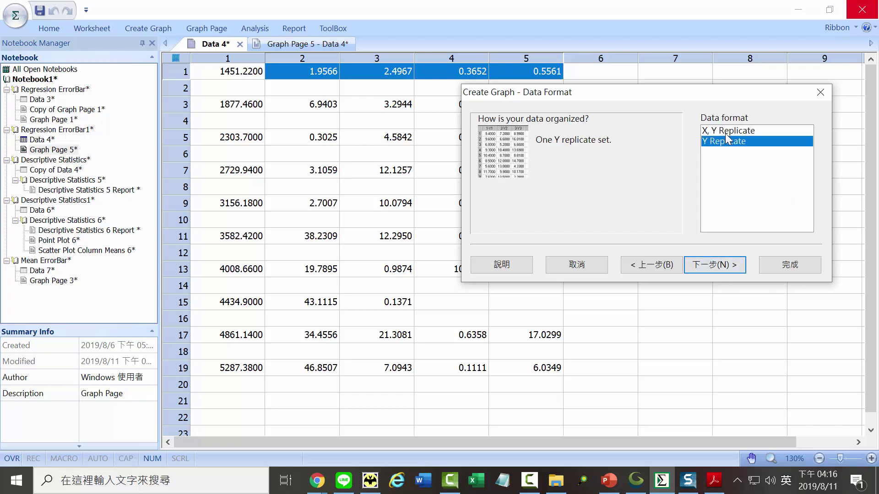
{"action": "left_click", "coordinate": [736, 132]}
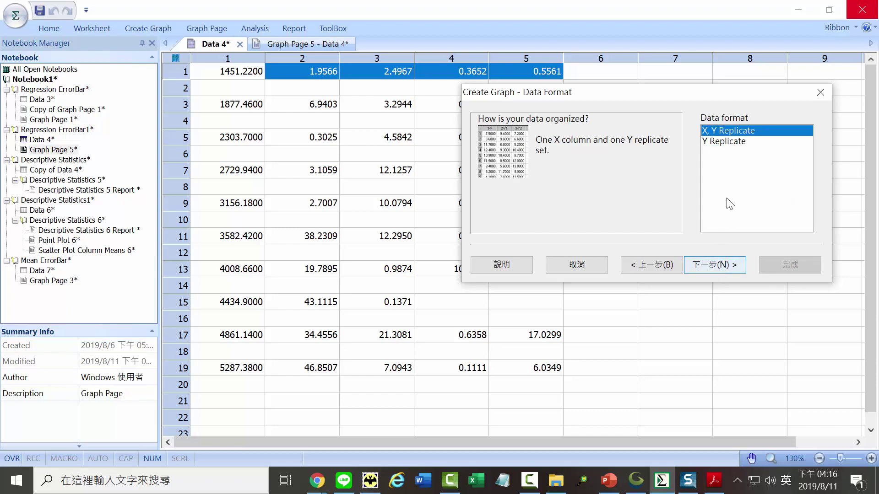
{"action": "left_click", "coordinate": [723, 265]}
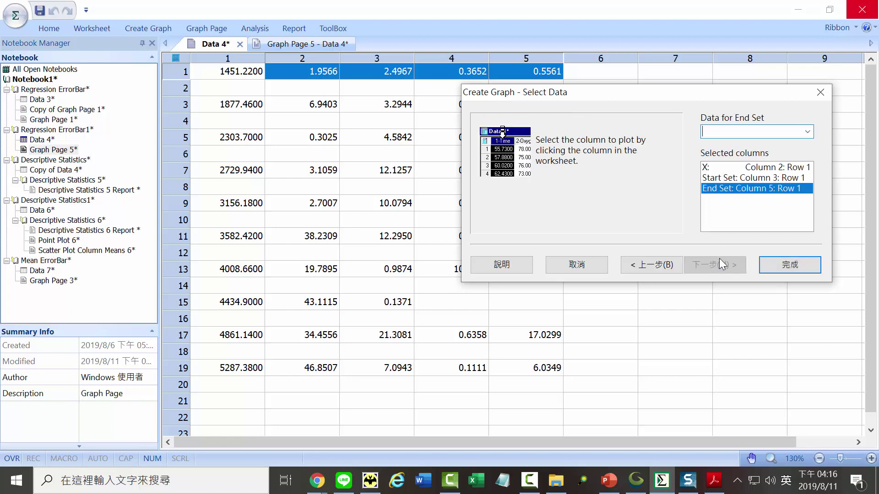
{"action": "left_click", "coordinate": [747, 170]}
{"action": "double_click", "coordinate": [751, 169]}
{"action": "double_click", "coordinate": [752, 169]}
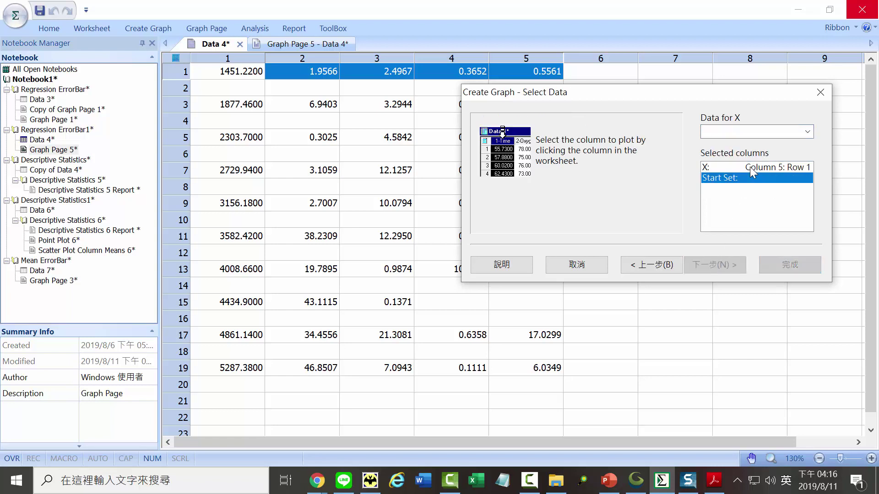
{"action": "double_click", "coordinate": [753, 168]}
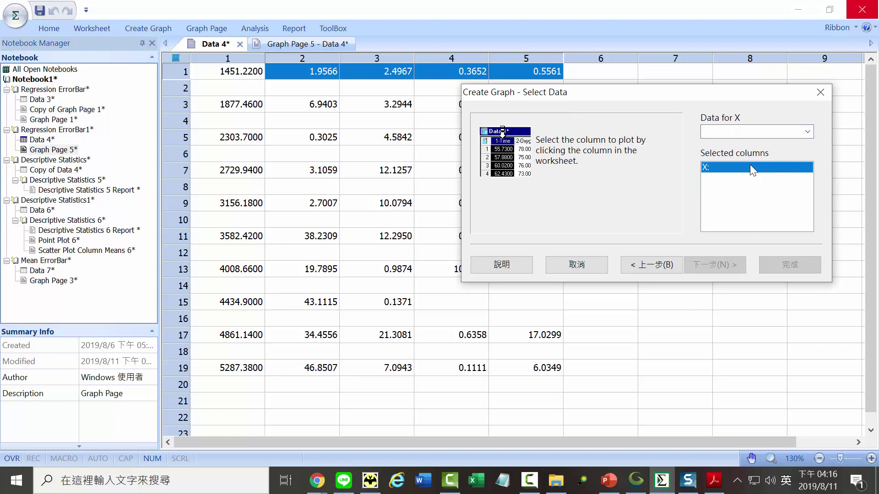
Step: Assign Column 1 to X, Column 2 as Start Set and Column 5 as End Set, and finish the graph
{"action": "left_click", "coordinate": [238, 54]}
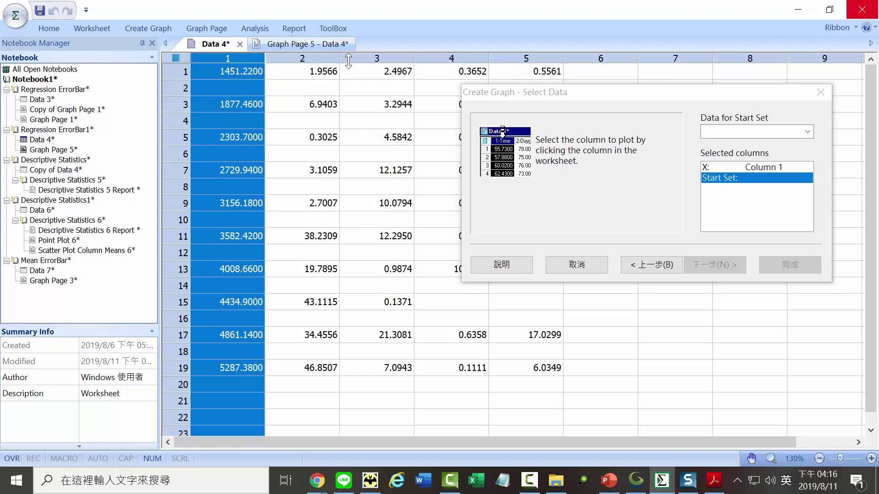
{"action": "left_click", "coordinate": [321, 51]}
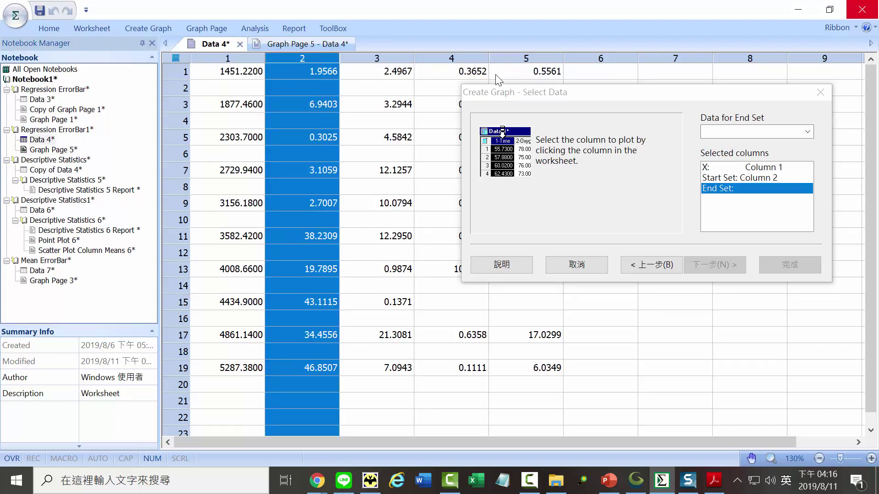
{"action": "left_click_drag", "start_coordinate": [599, 93], "coordinate": [612, 133]}
{"action": "left_click", "coordinate": [538, 49]}
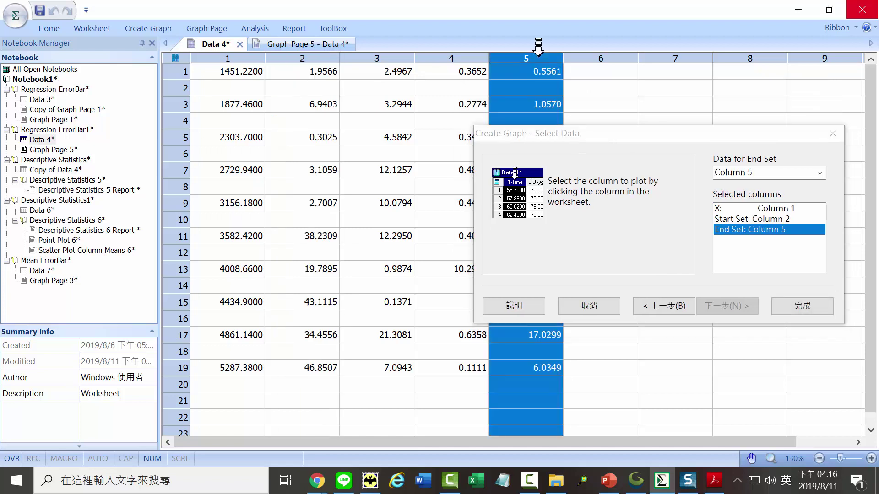
{"action": "left_click", "coordinate": [807, 313]}
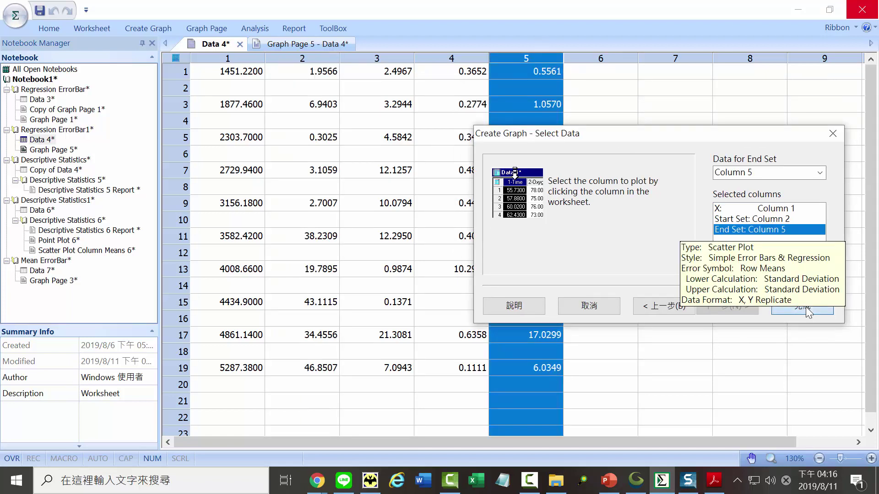
Step: Finish creating the replicate scatter graph and move it clear of the existing 2D Graph 13 on the page
{"action": "left_click_drag", "start_coordinate": [661, 133], "coordinate": [534, 79]}
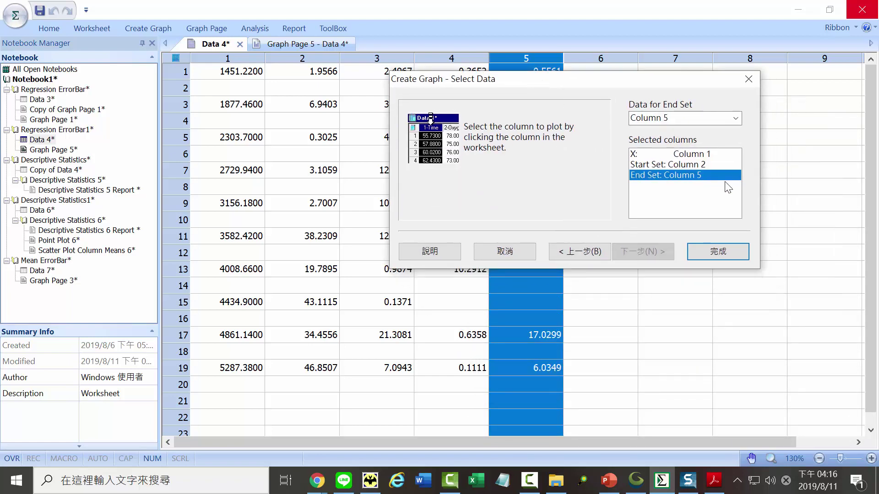
{"action": "left_click", "coordinate": [710, 255]}
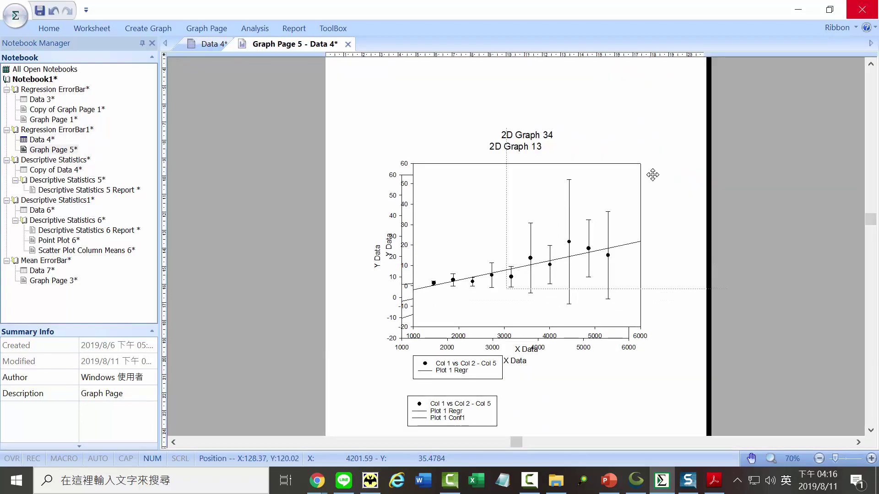
{"action": "left_click_drag", "start_coordinate": [653, 174], "coordinate": [654, 177]}
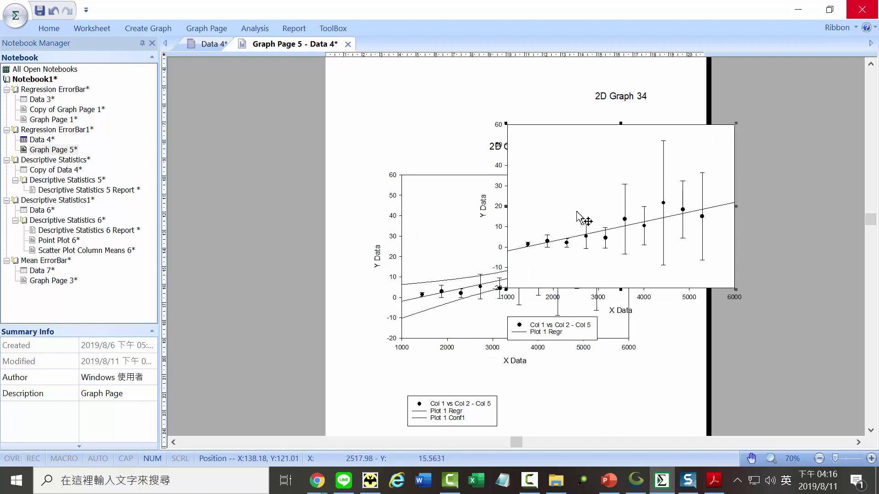
{"action": "left_click_drag", "start_coordinate": [584, 160], "coordinate": [705, 183]}
{"action": "double_click", "coordinate": [694, 220]}
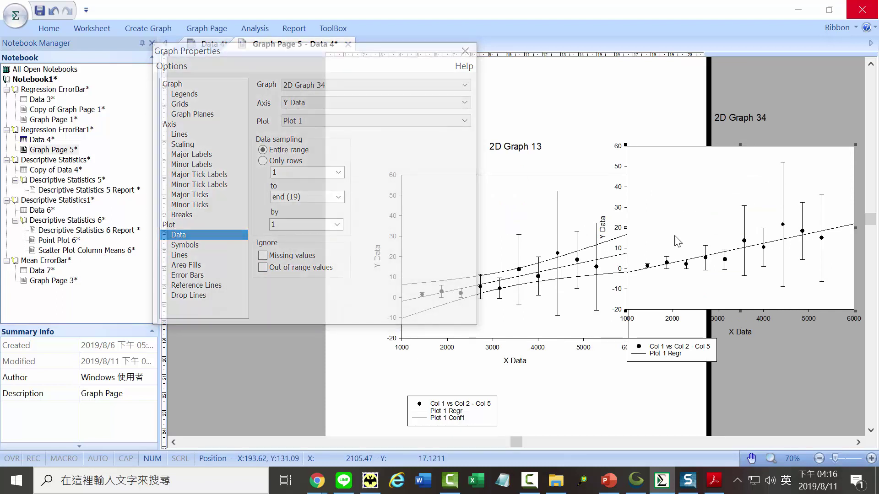
{"action": "right_click", "coordinate": [720, 251]}
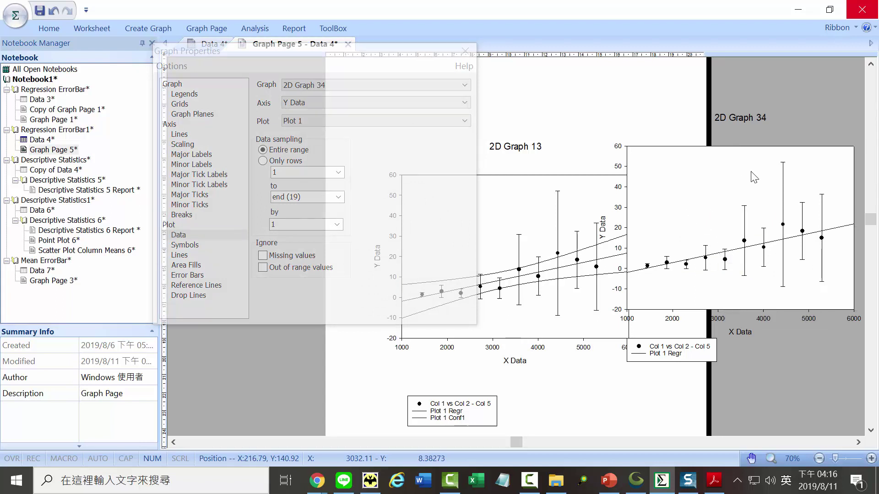
{"action": "right_click", "coordinate": [697, 164]}
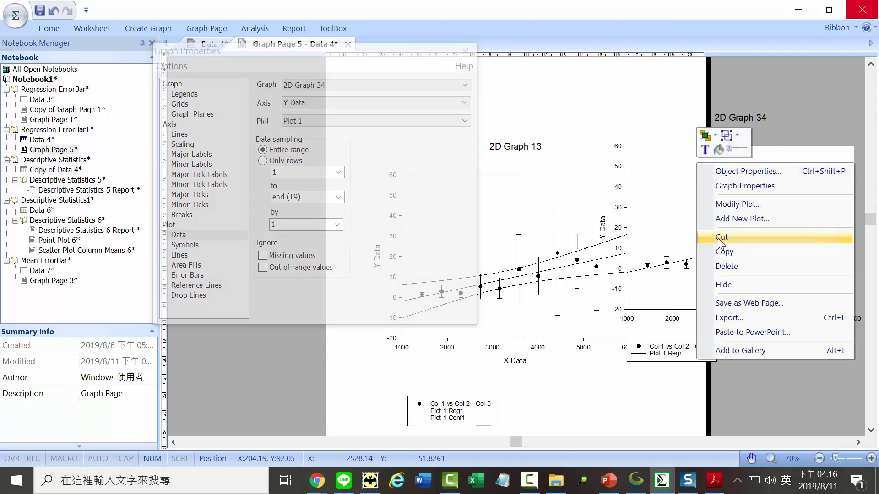
{"action": "left_click", "coordinate": [466, 51]}
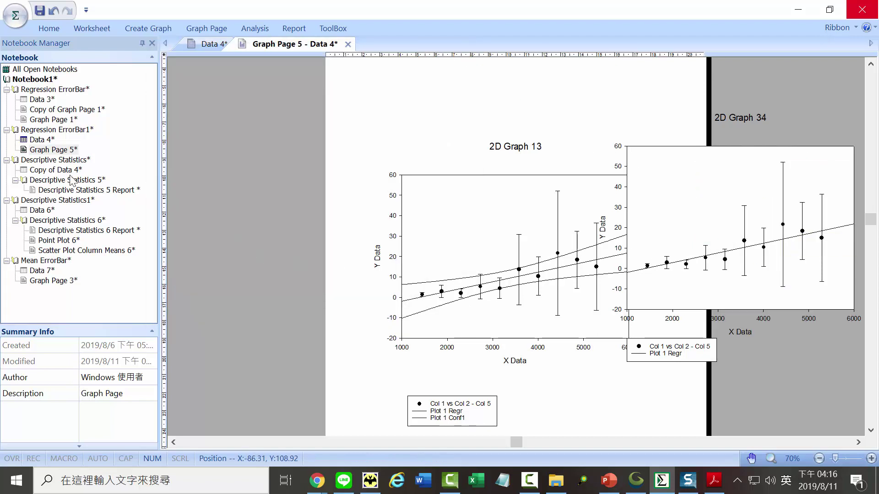
Step: Close Graph Page 5 and Data 4, and review the Copy of Data 4 worksheet with its Descriptive Statistics 5 Report
{"action": "left_click", "coordinate": [348, 44]}
{"action": "left_click", "coordinate": [240, 44]}
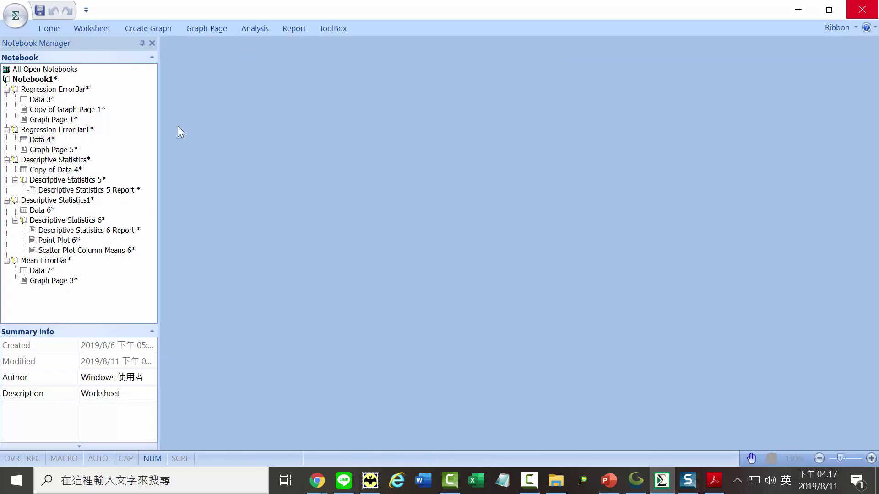
{"action": "double_click", "coordinate": [54, 169]}
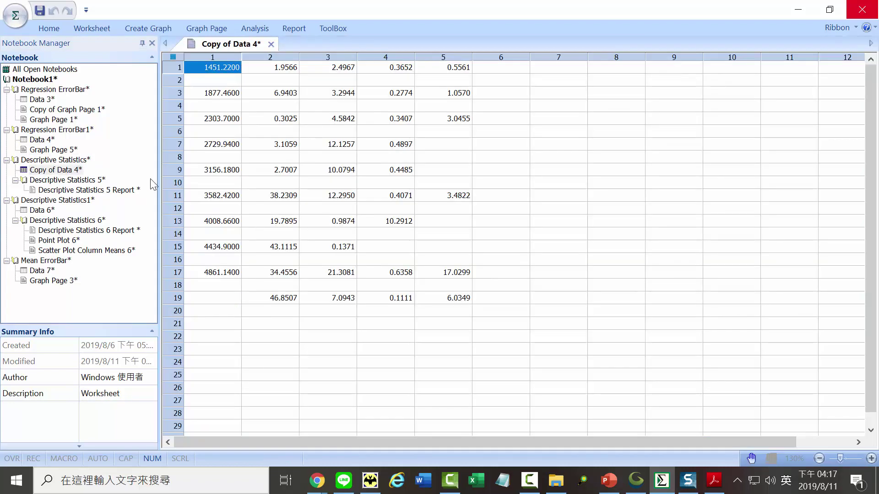
{"action": "double_click", "coordinate": [58, 190]}
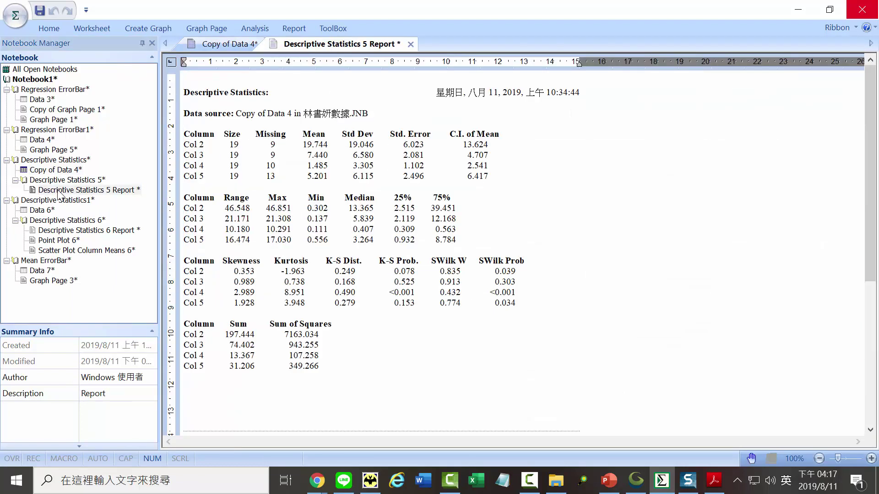
{"action": "double_click", "coordinate": [59, 170]}
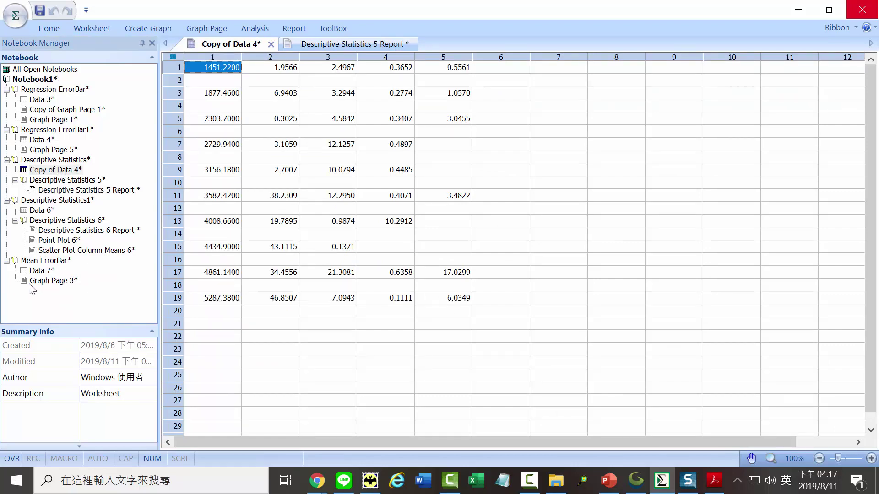
Step: Open the Data 7 worksheet and examine column 1, the Mean column and the SD column
{"action": "double_click", "coordinate": [41, 271]}
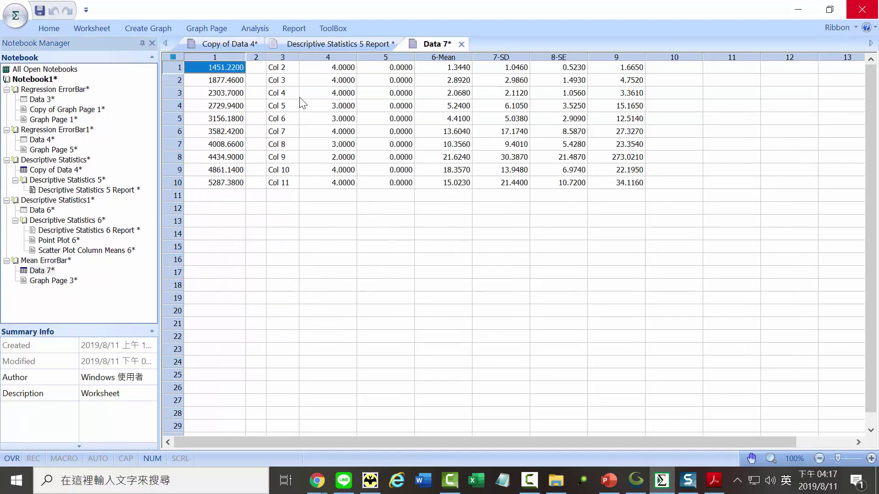
{"action": "left_click", "coordinate": [230, 54]}
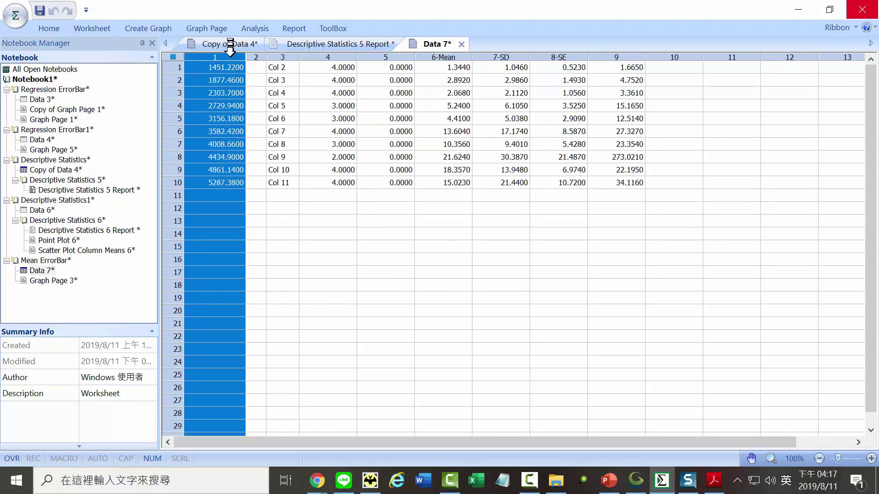
{"action": "left_click", "coordinate": [452, 55]}
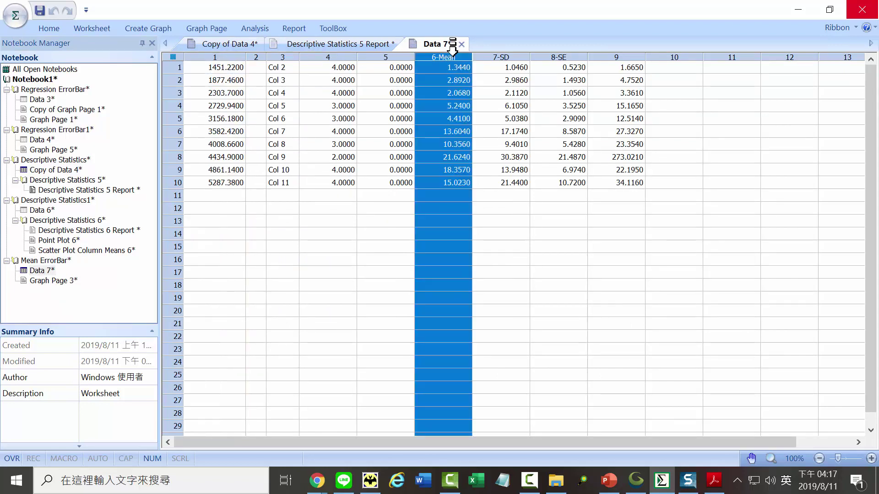
{"action": "left_click", "coordinate": [506, 50]}
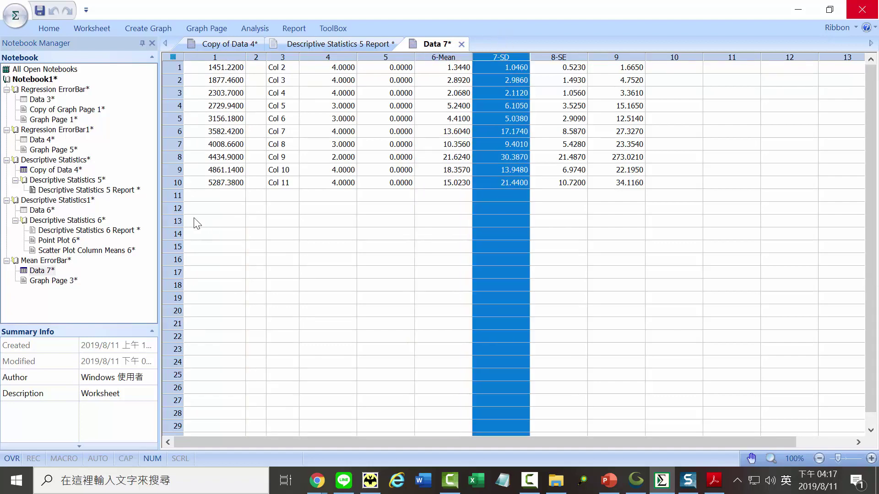
Step: Open the Data 6 worksheet and highlight columns 2 to 11 to examine the transposed replicates
{"action": "double_click", "coordinate": [41, 210]}
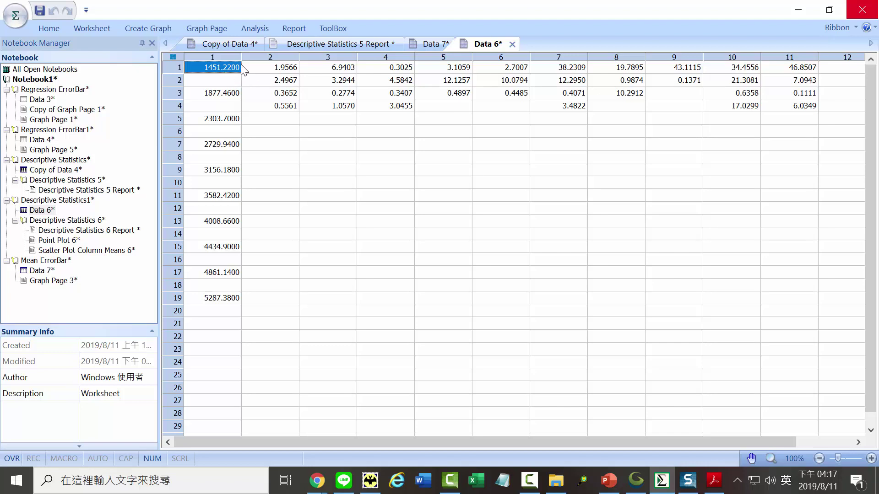
{"action": "left_click_drag", "start_coordinate": [286, 54], "coordinate": [802, 76]}
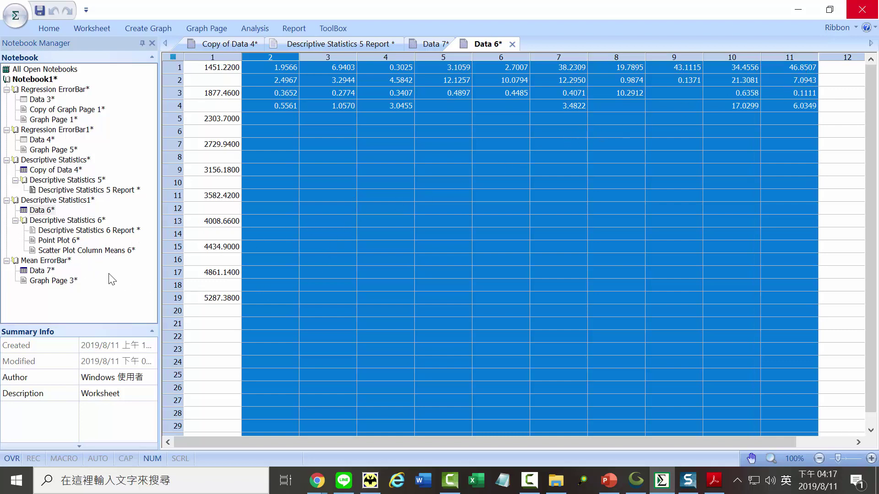
{"action": "left_click", "coordinate": [42, 211]}
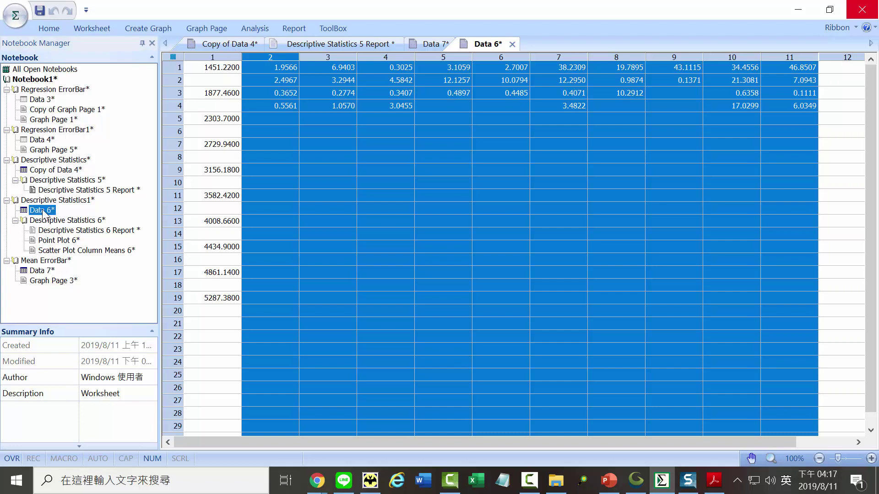
Step: Copy the replicate values in columns 2 to 5, rows 1 to 19, of Copy of Data 4
{"action": "double_click", "coordinate": [47, 170]}
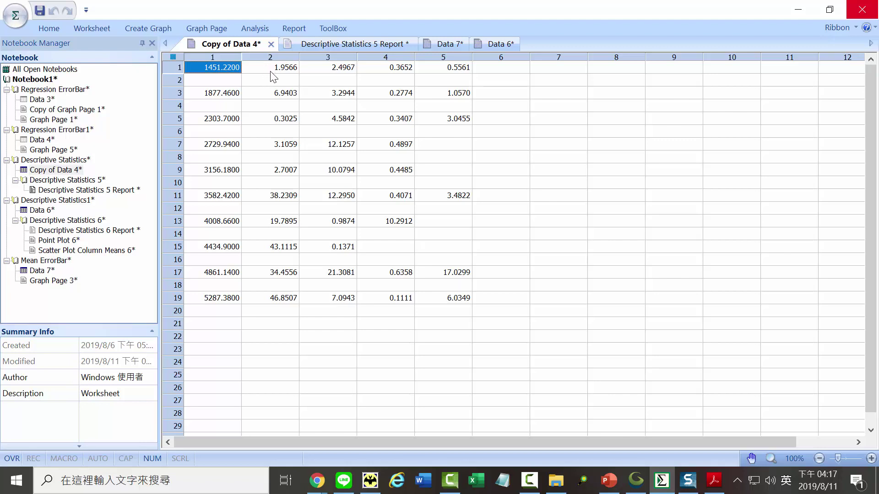
{"action": "left_click_drag", "start_coordinate": [277, 67], "coordinate": [455, 299]}
{"action": "right_click", "coordinate": [454, 298]}
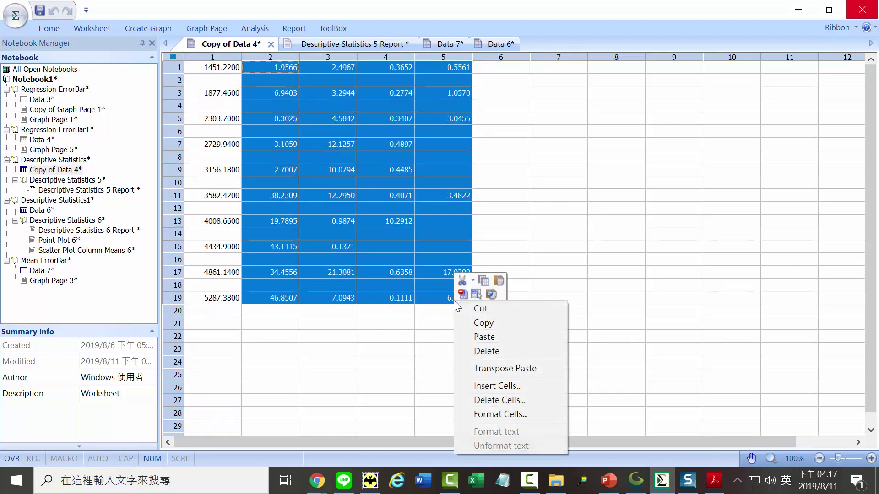
{"action": "left_click", "coordinate": [479, 322]}
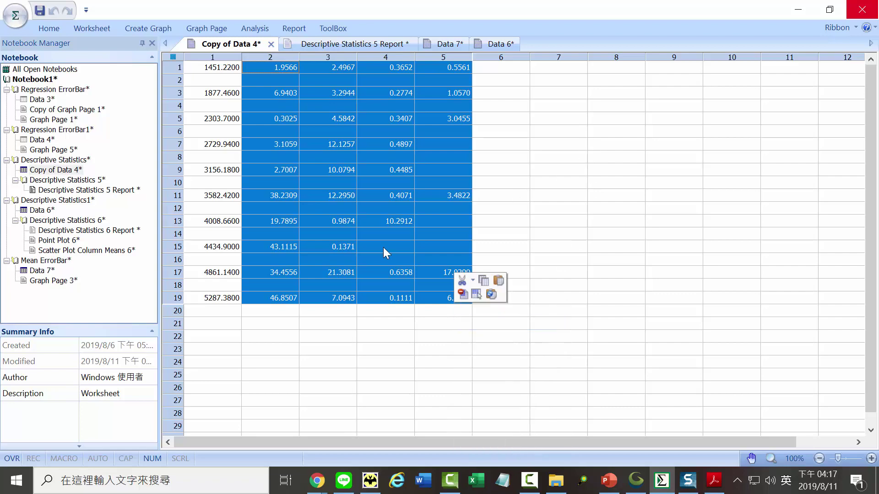
Step: Transpose-paste the copied replicates into the Data 6 worksheet, starting at column 2, row 20
{"action": "double_click", "coordinate": [38, 273]}
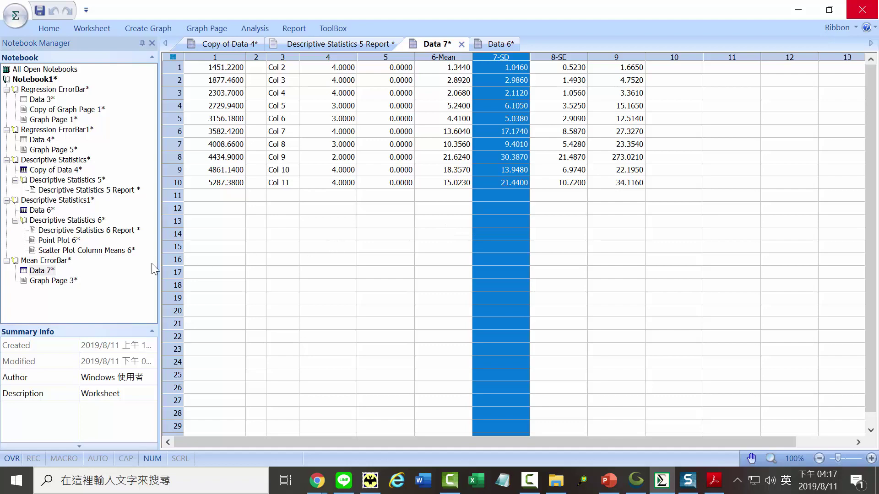
{"action": "double_click", "coordinate": [40, 211]}
{"action": "left_click", "coordinate": [309, 183]}
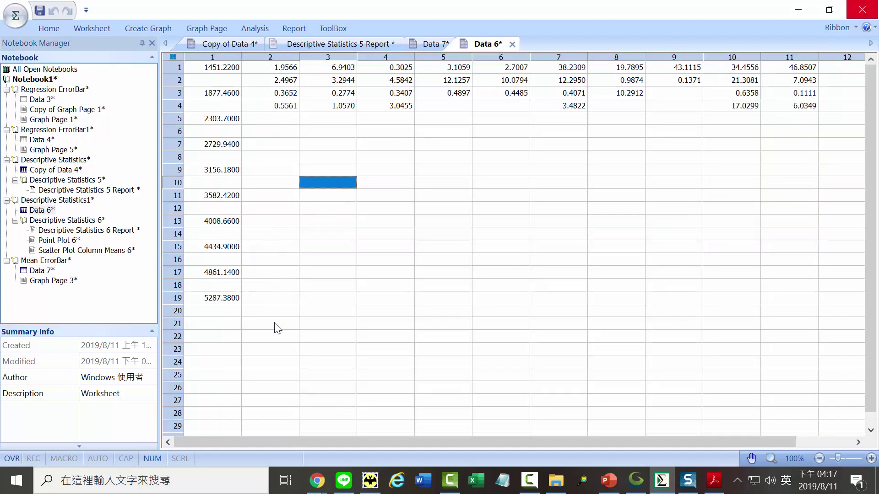
{"action": "left_click", "coordinate": [329, 311]}
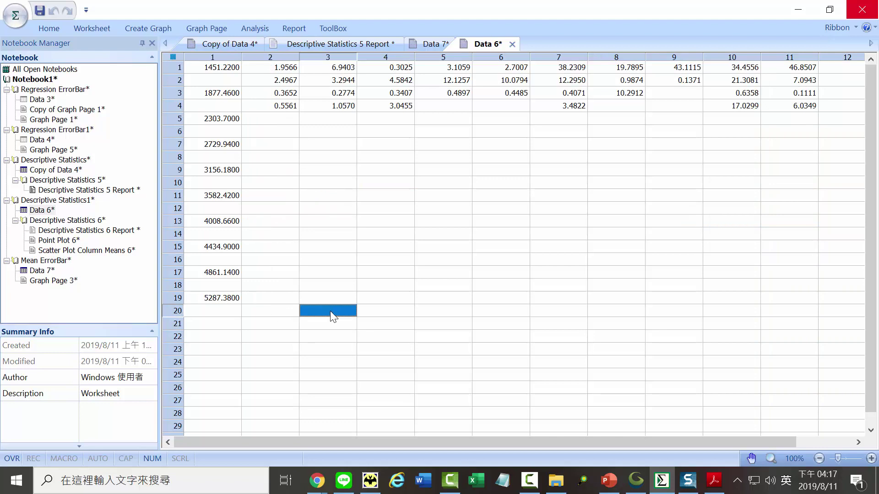
{"action": "right_click", "coordinate": [331, 311]}
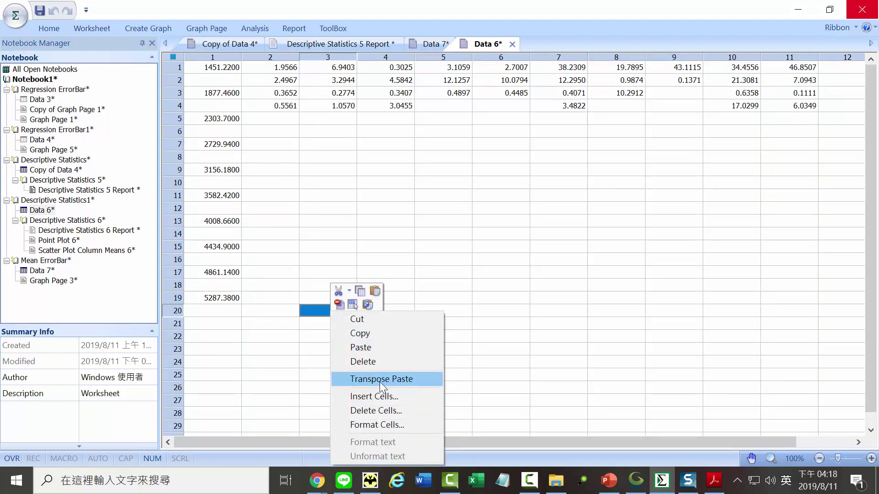
{"action": "left_click", "coordinate": [273, 310]}
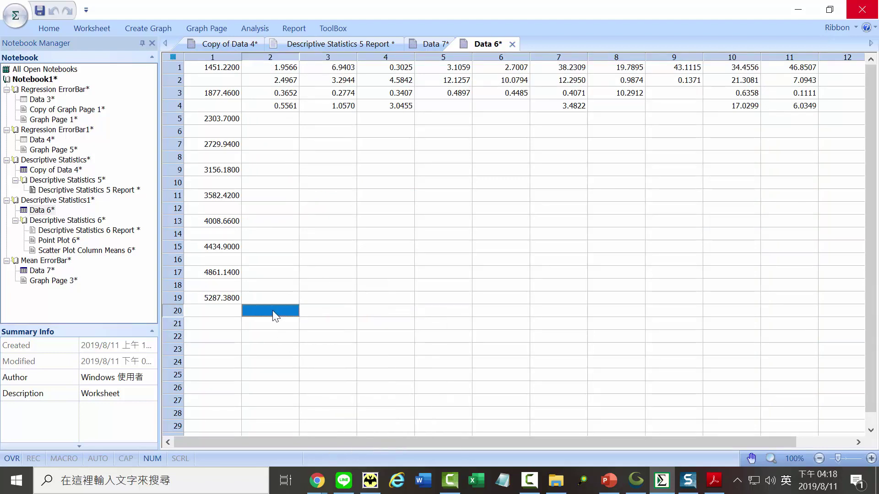
{"action": "right_click", "coordinate": [273, 310]}
{"action": "left_click", "coordinate": [318, 380]}
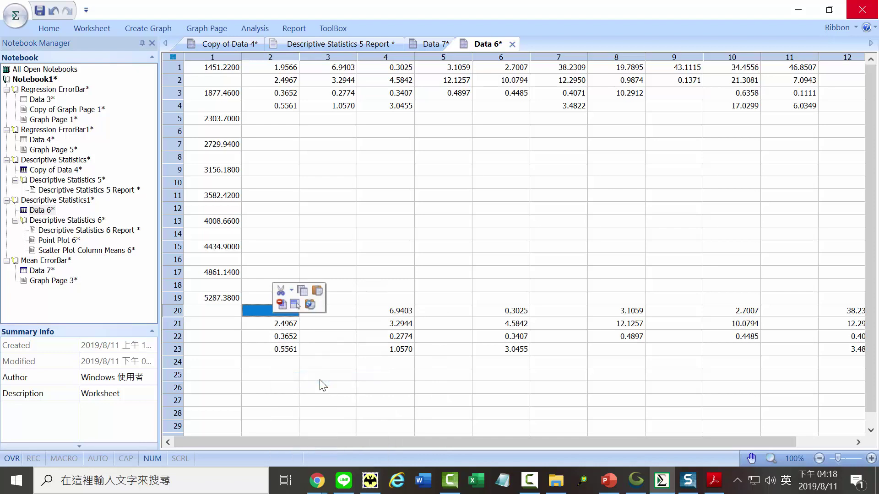
Step: Compare the transposed values from row 20 down with the original replicates in rows 1 to 4
{"action": "left_click", "coordinate": [341, 234]}
{"action": "left_click_drag", "start_coordinate": [291, 315], "coordinate": [387, 352]}
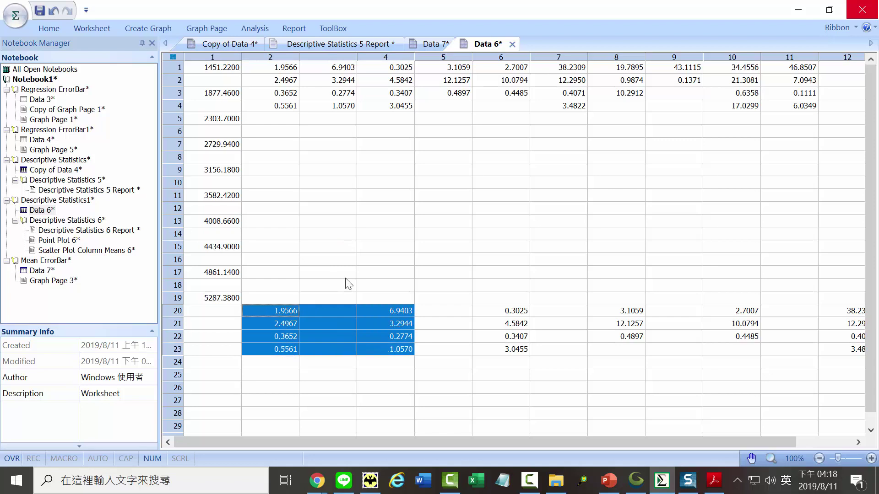
{"action": "left_click_drag", "start_coordinate": [285, 68], "coordinate": [281, 104]}
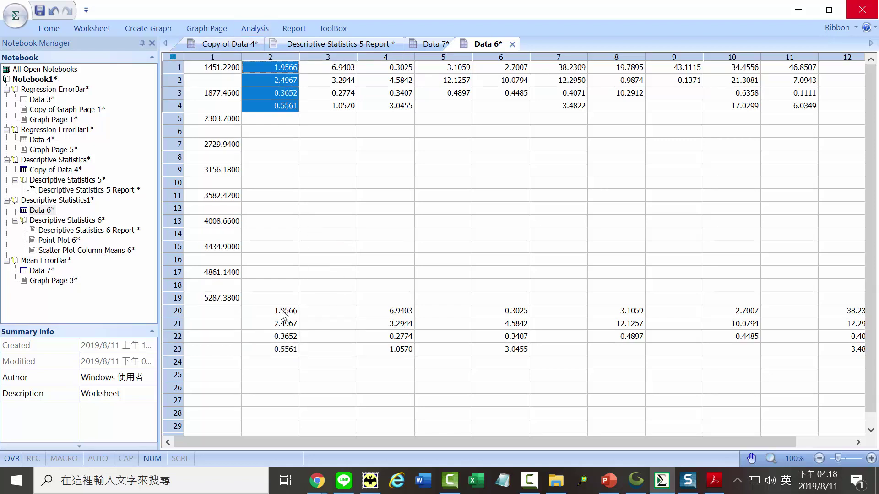
{"action": "left_click_drag", "start_coordinate": [284, 313], "coordinate": [282, 350]}
{"action": "left_click_drag", "start_coordinate": [400, 315], "coordinate": [398, 339]}
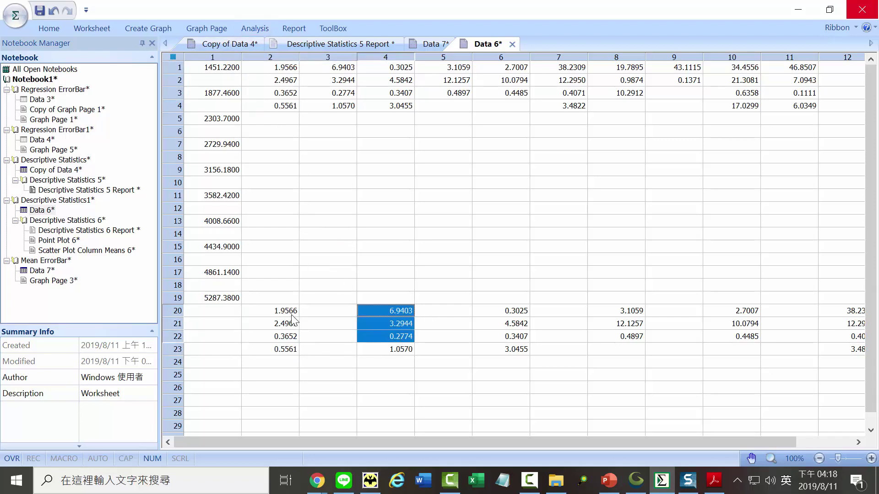
Step: Delete the transposed block from column 2 onward in rows 20 to 24 of Data 6
{"action": "left_click_drag", "start_coordinate": [295, 315], "coordinate": [631, 376]}
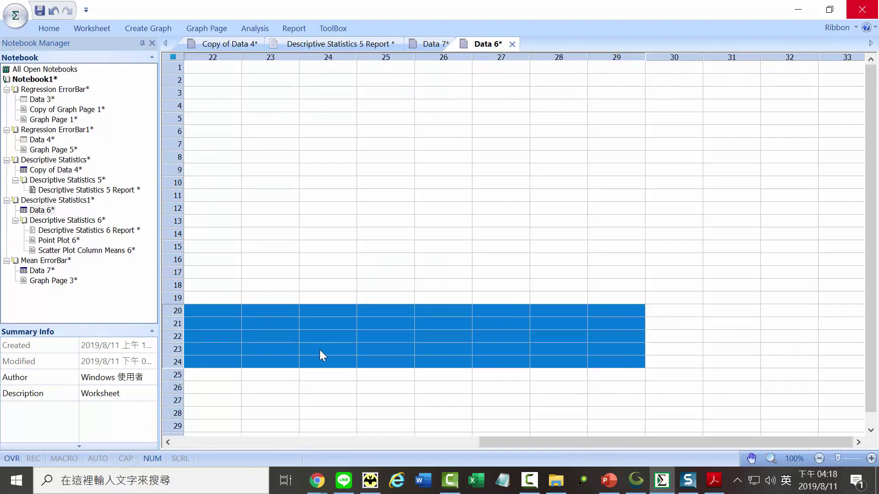
{"action": "left_click_drag", "start_coordinate": [485, 442], "coordinate": [207, 426]}
{"action": "left_click_drag", "start_coordinate": [247, 363], "coordinate": [246, 354]}
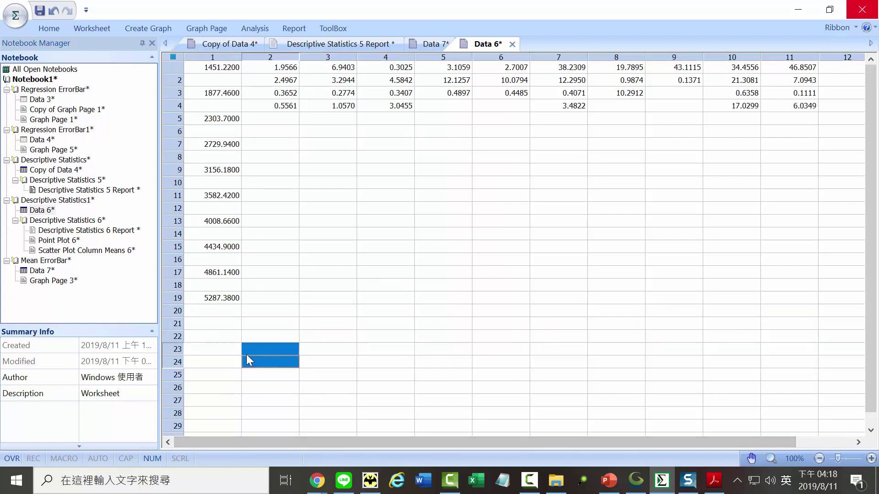
Step: Highlight column 2 of the Data 6 worksheet to examine its replicate values
{"action": "left_click", "coordinate": [280, 123]}
{"action": "left_click", "coordinate": [275, 57]}
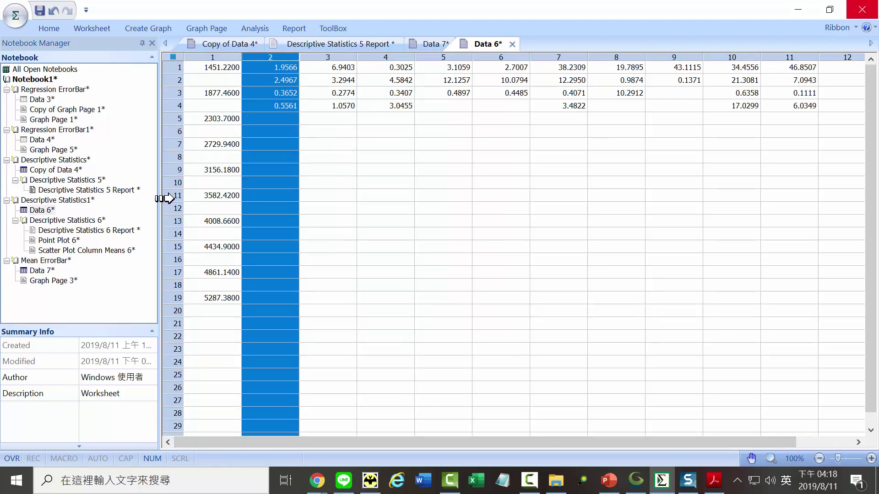
{"action": "left_click", "coordinate": [41, 210]}
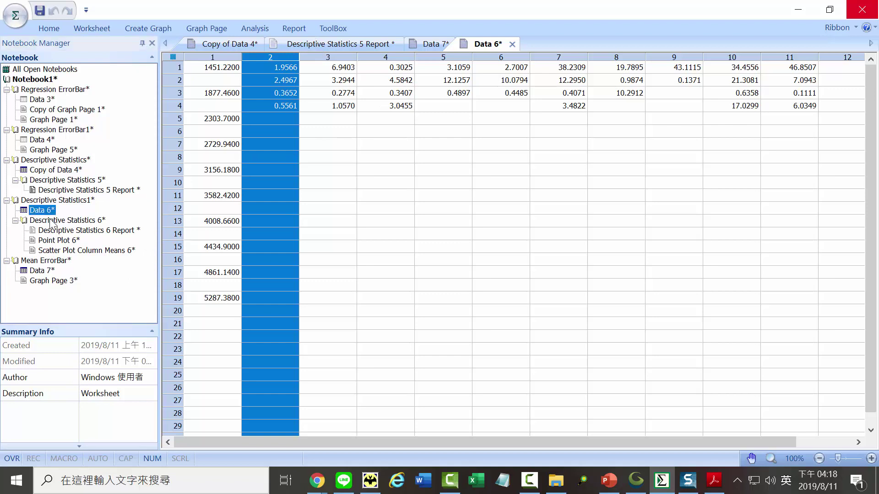
{"action": "left_click", "coordinate": [278, 50]}
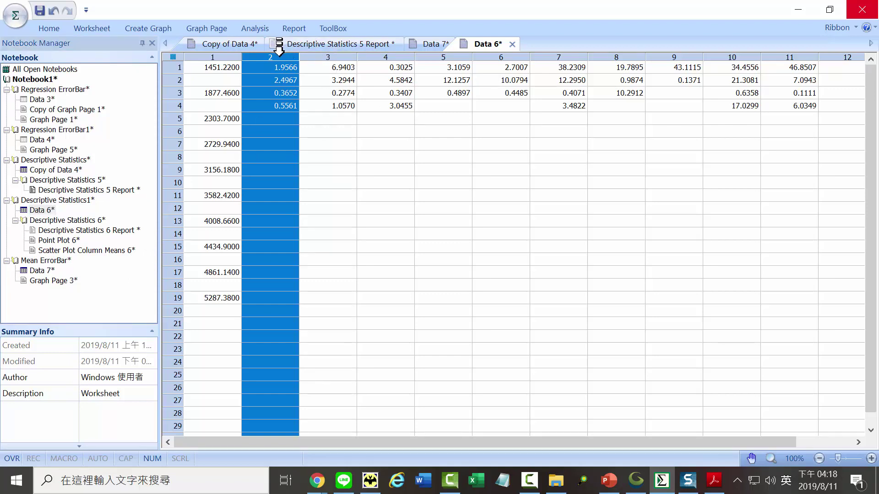
Step: Select columns 2 to 11 of the Data 6 worksheet and set the statistical test to Descriptive Statistics
{"action": "left_click_drag", "start_coordinate": [278, 50], "coordinate": [800, 55]}
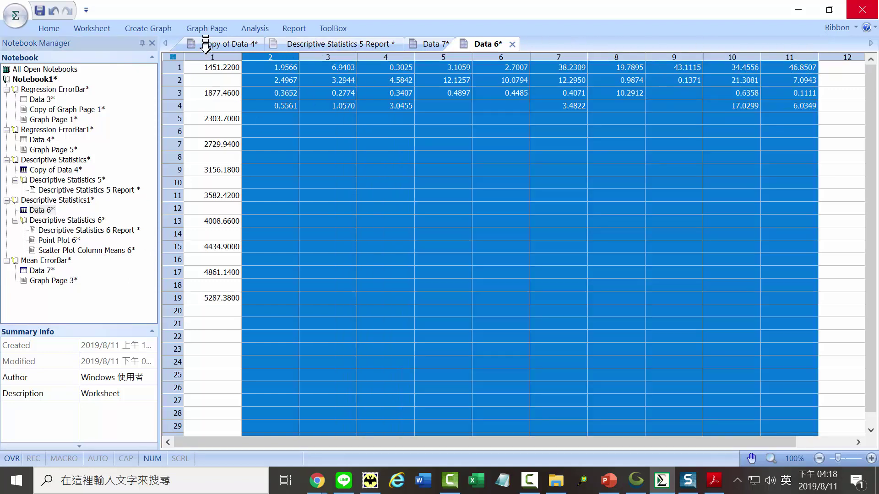
{"action": "left_click", "coordinate": [253, 29]}
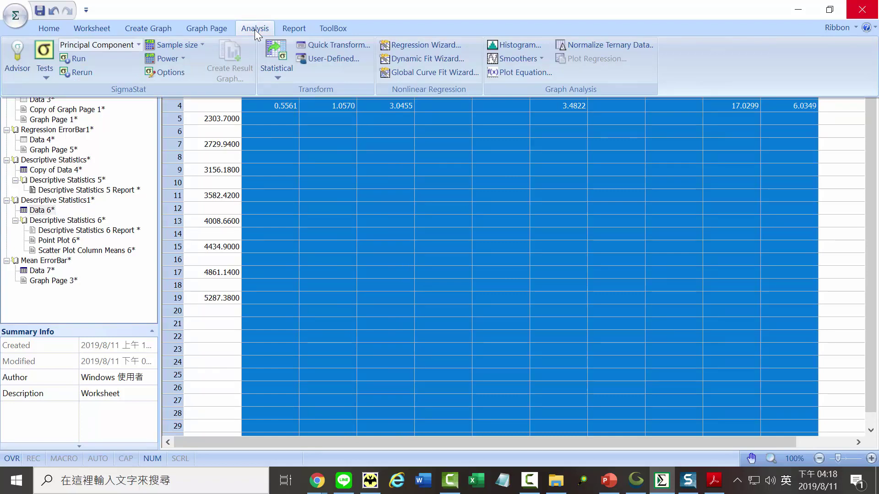
{"action": "left_click", "coordinate": [138, 45]}
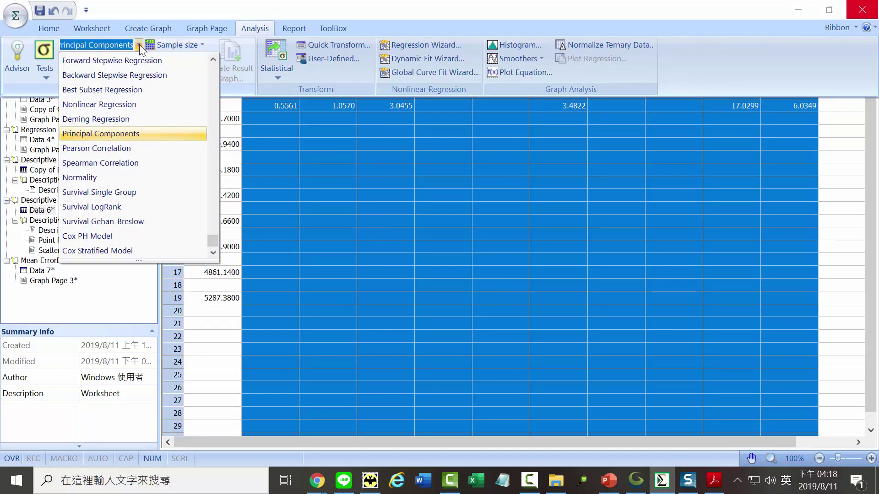
{"action": "left_click_drag", "start_coordinate": [212, 238], "coordinate": [222, 51]}
{"action": "left_click", "coordinate": [130, 73]}
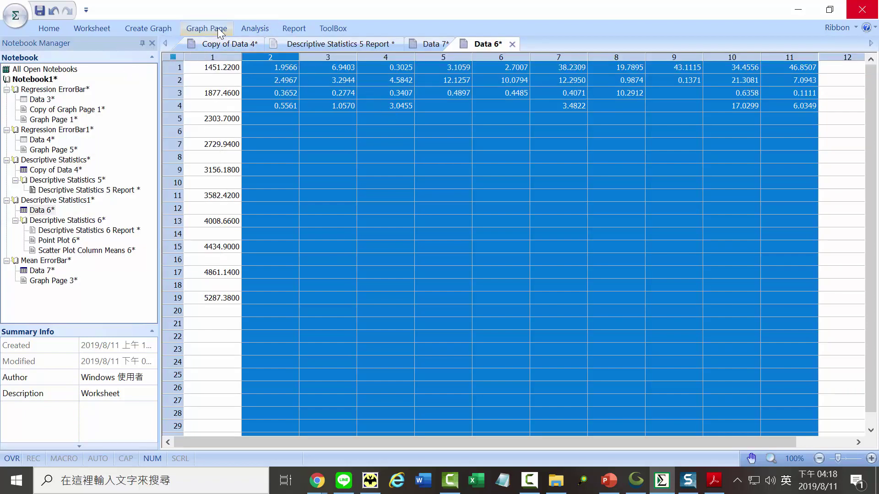
Step: Run the Descriptive Statistics test on columns 2 to 11 to generate its report
{"action": "left_click", "coordinate": [248, 29]}
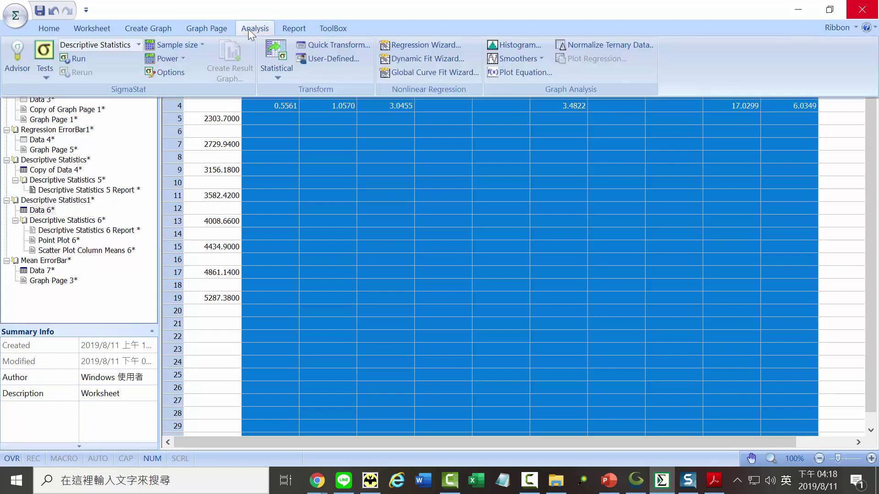
{"action": "left_click", "coordinate": [73, 60]}
{"action": "left_click_drag", "start_coordinate": [435, 333], "coordinate": [365, 163]}
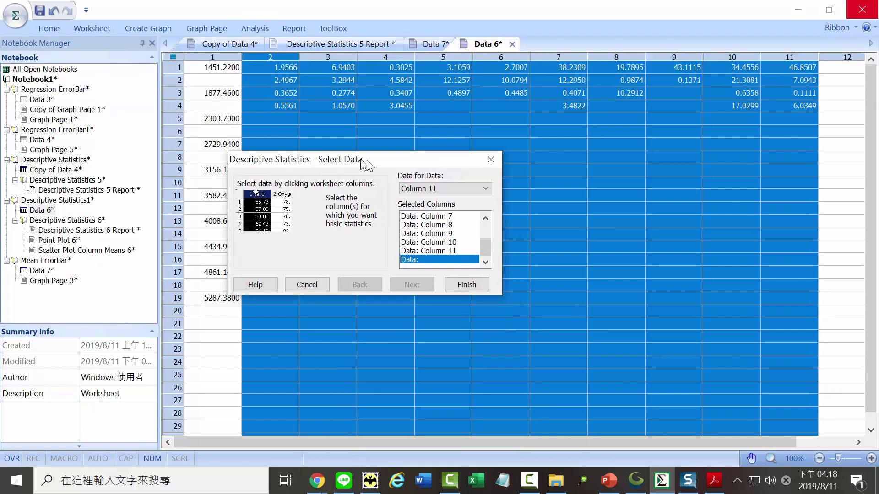
{"action": "mouse_move", "coordinate": [484, 247]}
{"action": "left_mouse_down"}
{"action": "mouse_move", "coordinate": [477, 214]}
{"action": "mouse_move", "coordinate": [487, 257]}
{"action": "left_mouse_up"}
{"action": "left_click", "coordinate": [461, 281]}
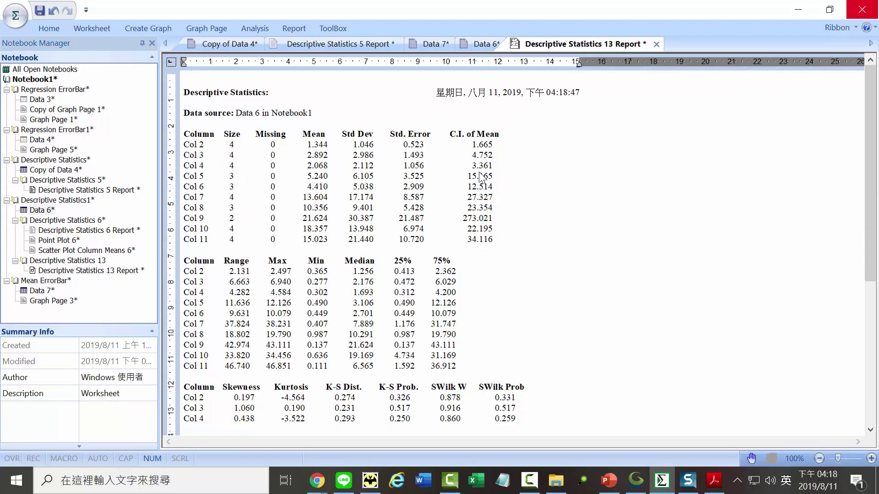
Step: Copy the Col 2 to Col 11 rows of the report's first table, from size through confidence interval of the mean
{"action": "left_click_drag", "start_coordinate": [189, 147], "coordinate": [489, 243]}
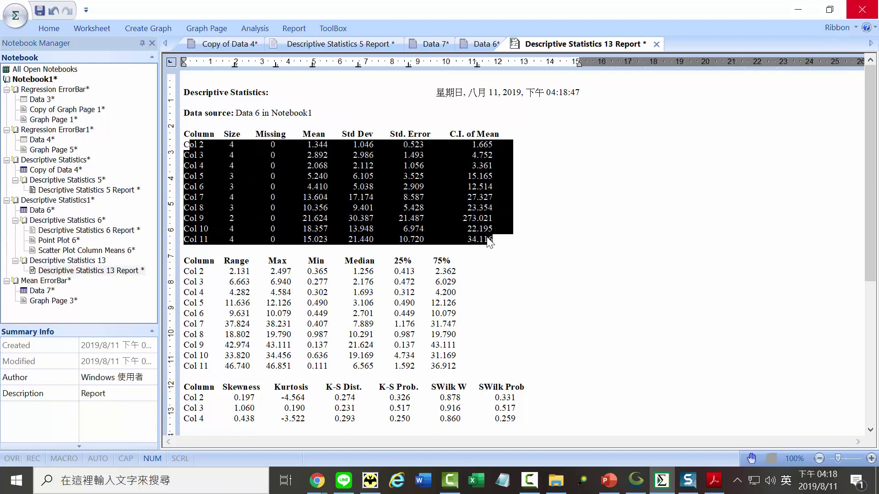
{"action": "left_click_drag", "start_coordinate": [490, 241], "coordinate": [171, 145]}
{"action": "right_click", "coordinate": [363, 150]}
{"action": "left_click", "coordinate": [389, 171]}
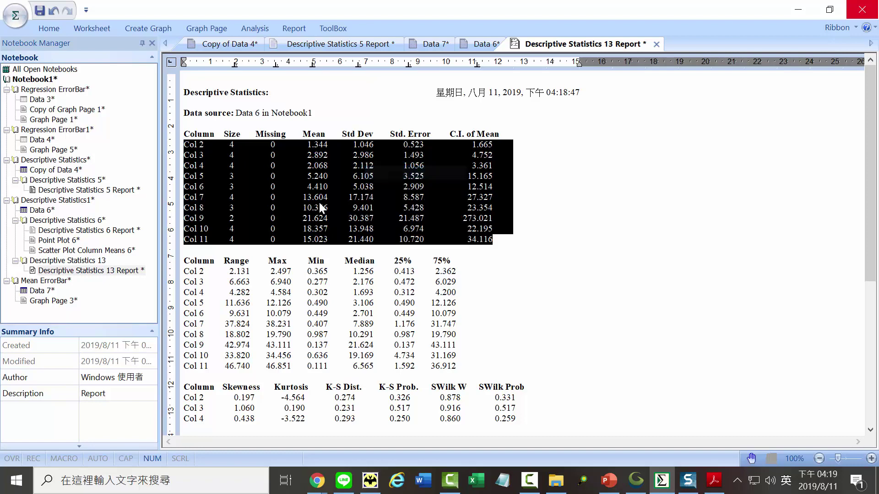
Step: Paste the copied statistics into the Data 7 worksheet, starting at column 3, row 15
{"action": "left_click", "coordinate": [39, 293]}
{"action": "left_click", "coordinate": [41, 291]}
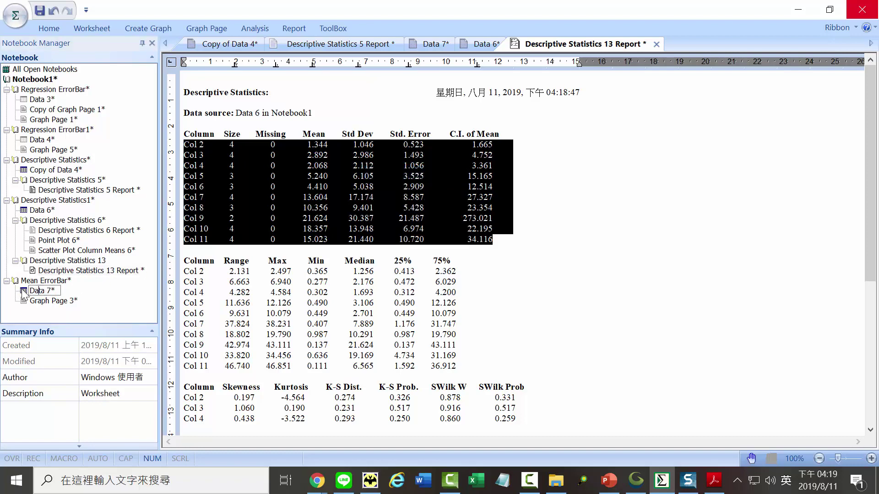
{"action": "double_click", "coordinate": [23, 291]}
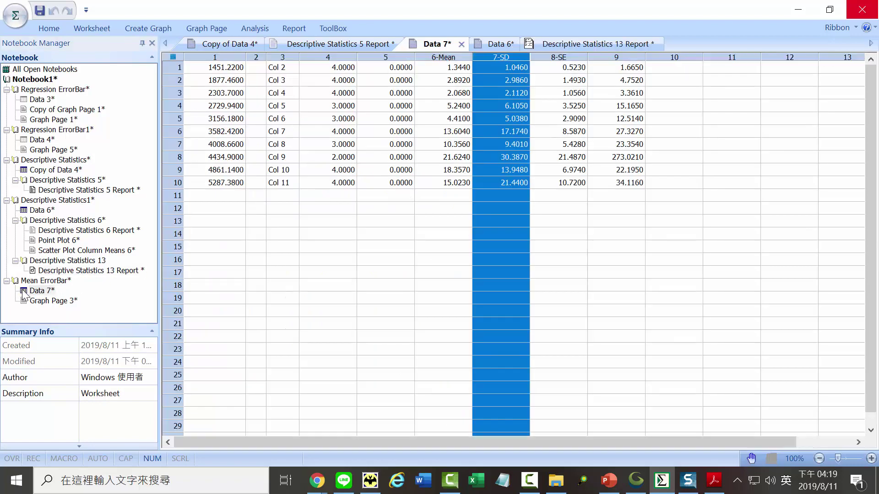
{"action": "left_click", "coordinate": [280, 247]}
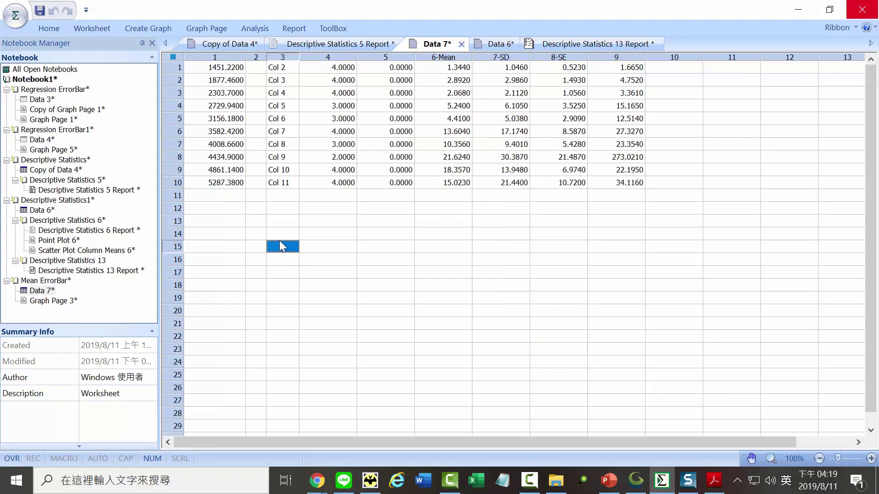
{"action": "right_click", "coordinate": [280, 246]}
{"action": "left_click", "coordinate": [301, 278]}
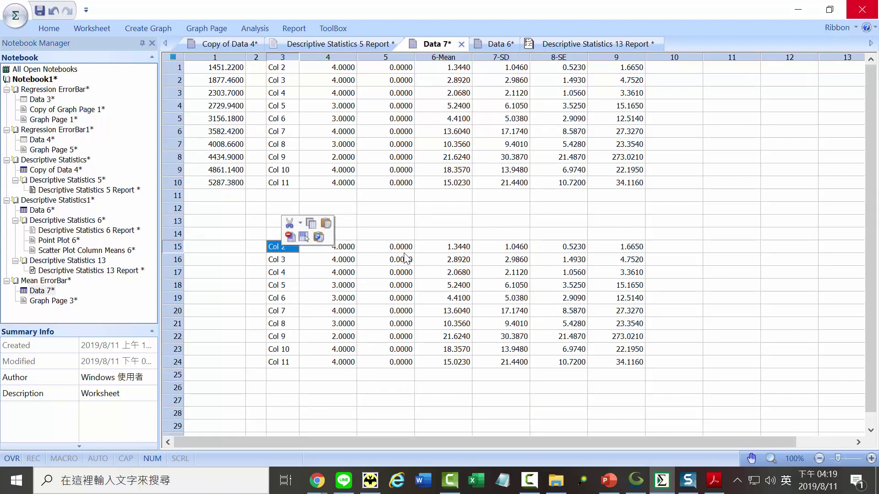
Step: Compare the pasted mean and SD values with the existing ones in rows 1 to 10 of Data 7
{"action": "left_click", "coordinate": [482, 268]}
{"action": "left_click", "coordinate": [519, 249]}
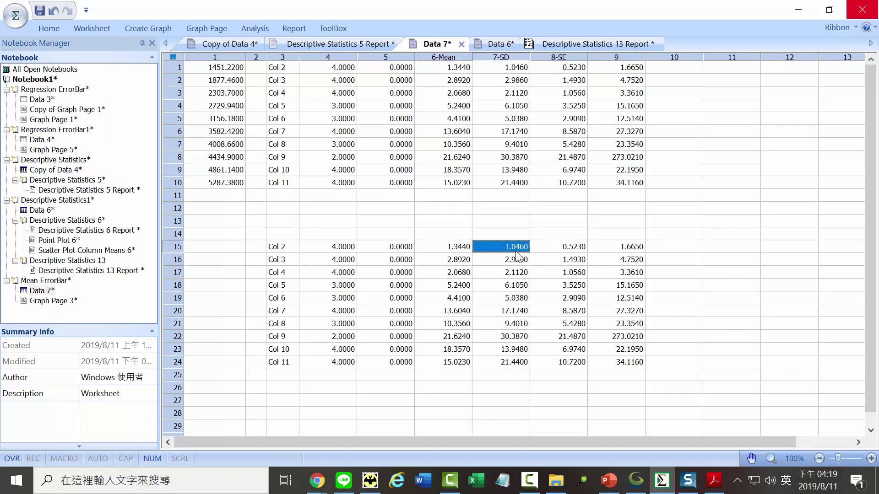
{"action": "left_click_drag", "start_coordinate": [517, 255], "coordinate": [520, 286]}
{"action": "left_click", "coordinate": [451, 69]}
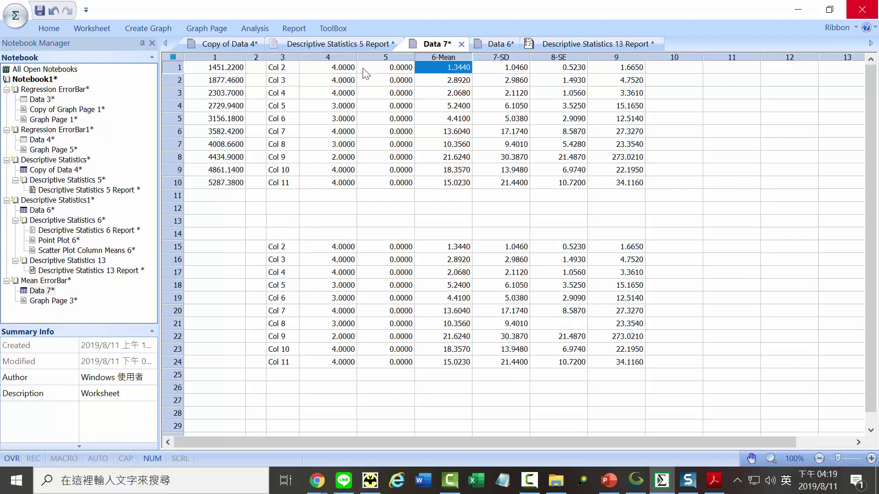
Step: Delete the pasted statistics block in columns 3 to 9, rows 15 to 24 of Data 7
{"action": "left_click_drag", "start_coordinate": [277, 251], "coordinate": [622, 361]}
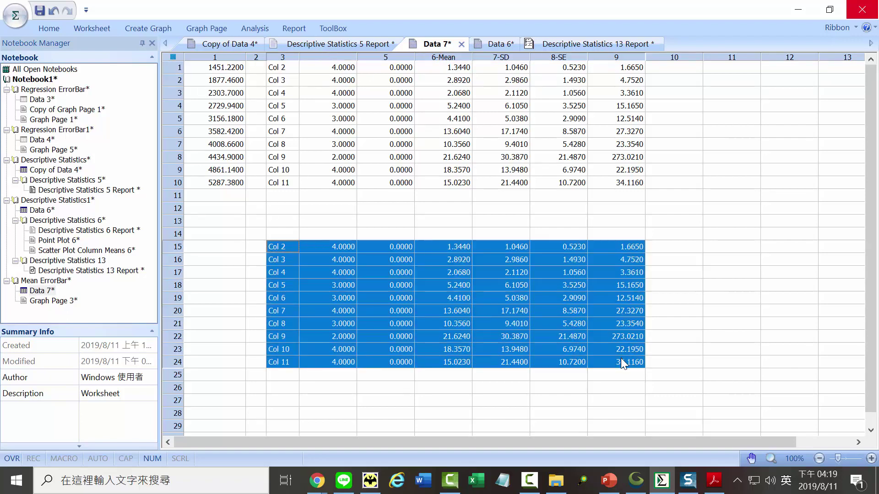
{"action": "right_click", "coordinate": [623, 361]}
{"action": "left_click", "coordinate": [656, 214]}
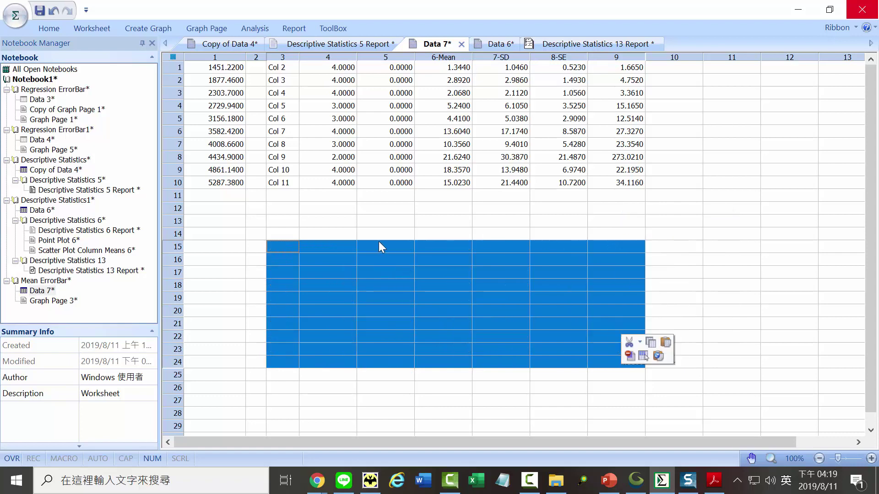
{"action": "left_click", "coordinate": [377, 245]}
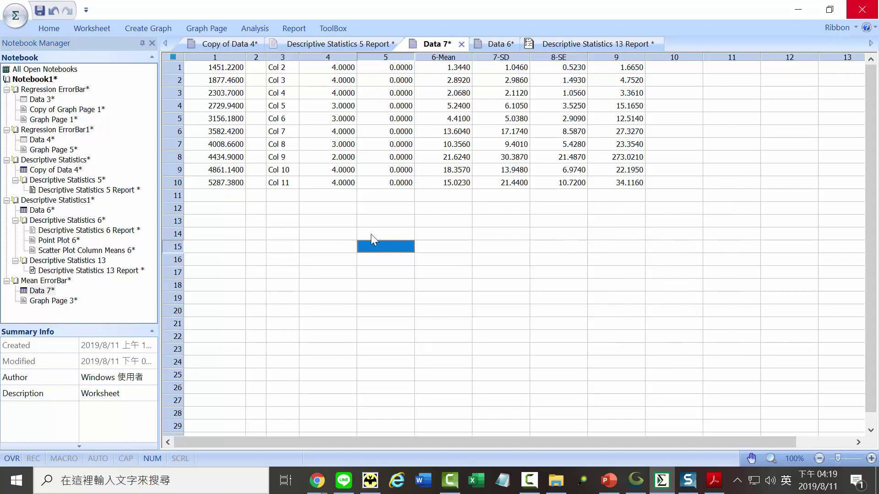
Step: Open Graph Page 3 to examine the mean plot with error bars, and return to the Data 7 worksheet
{"action": "left_click", "coordinate": [64, 300]}
{"action": "double_click", "coordinate": [44, 302]}
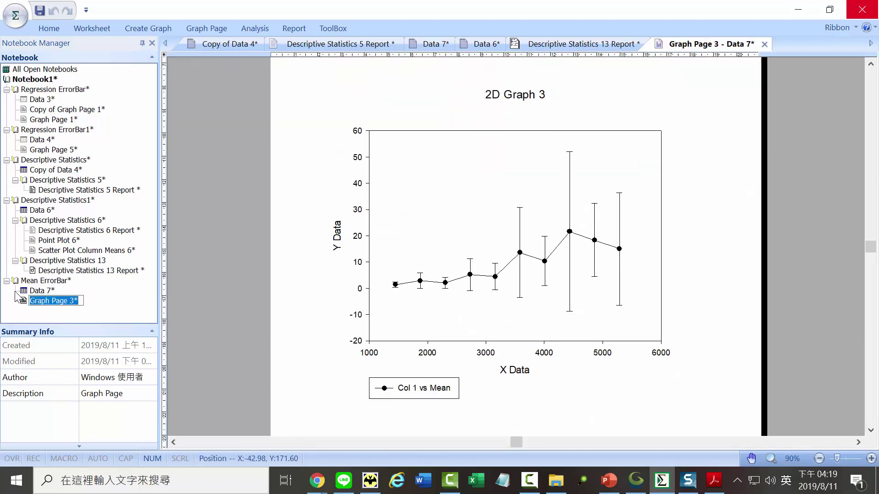
{"action": "double_click", "coordinate": [37, 290]}
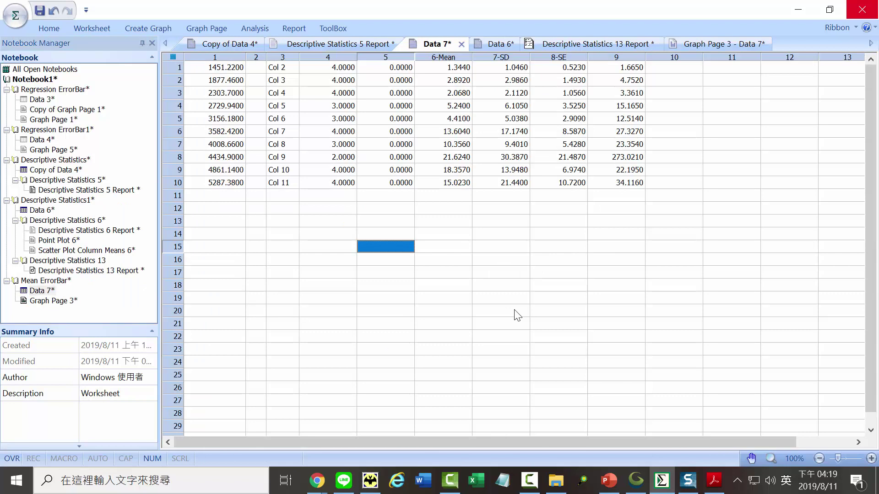
Step: Add a new graph page to the Mean ErrorBar section from Data 7 and agree to create a graph on it
{"action": "right_click", "coordinate": [38, 293]}
{"action": "mouse_move", "coordinate": [67, 450]}
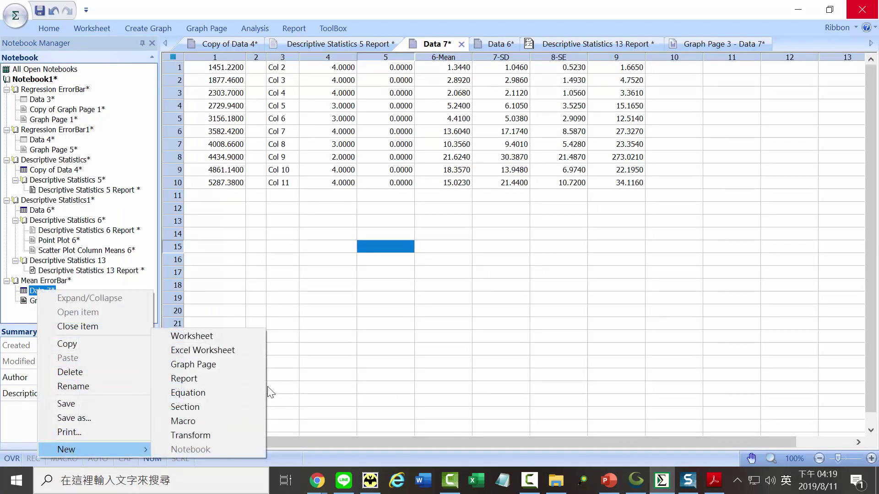
{"action": "left_click", "coordinate": [194, 366]}
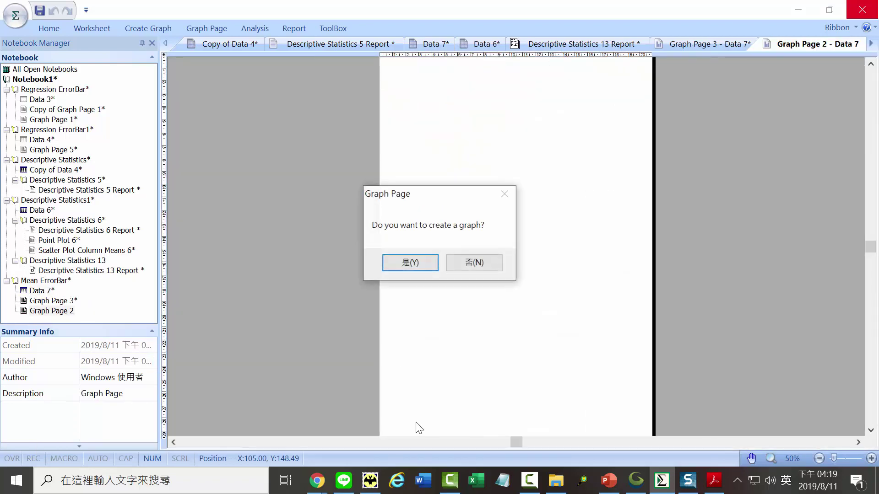
{"action": "left_click", "coordinate": [415, 262]}
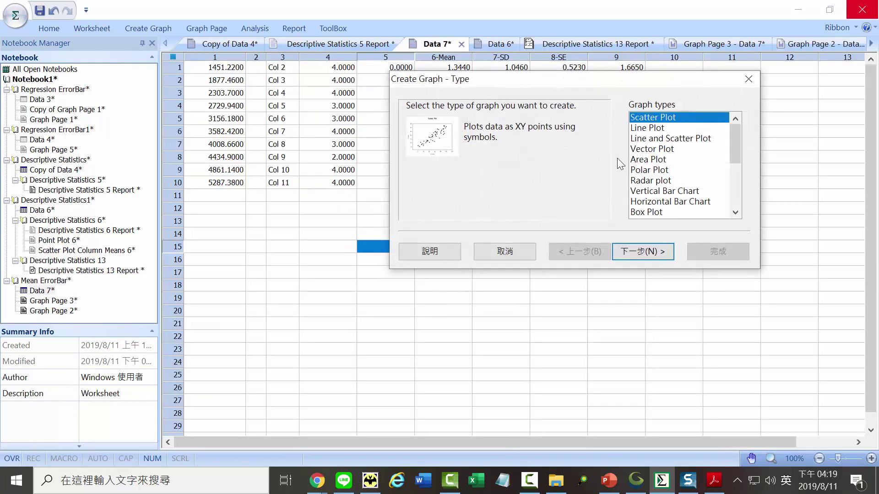
Step: Choose a Line and Scatter Plot with the Simple Straight Line style and the XY Pair data format
{"action": "left_click", "coordinate": [654, 142]}
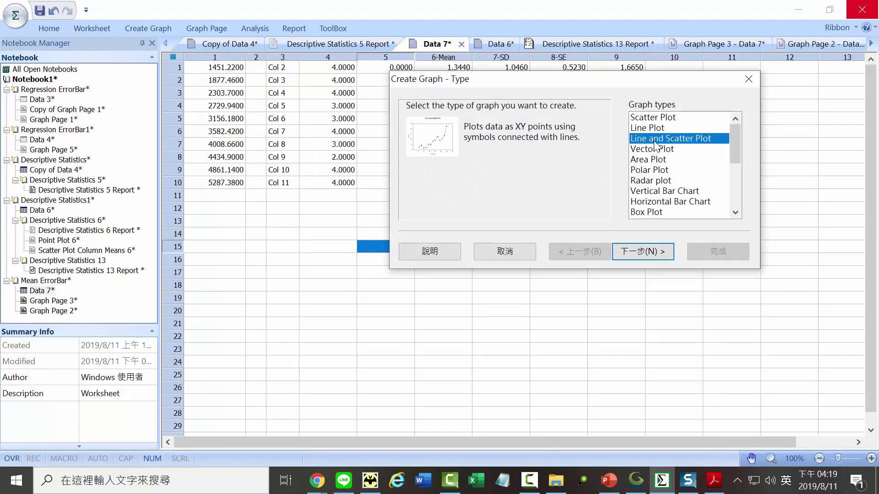
{"action": "left_click", "coordinate": [655, 253]}
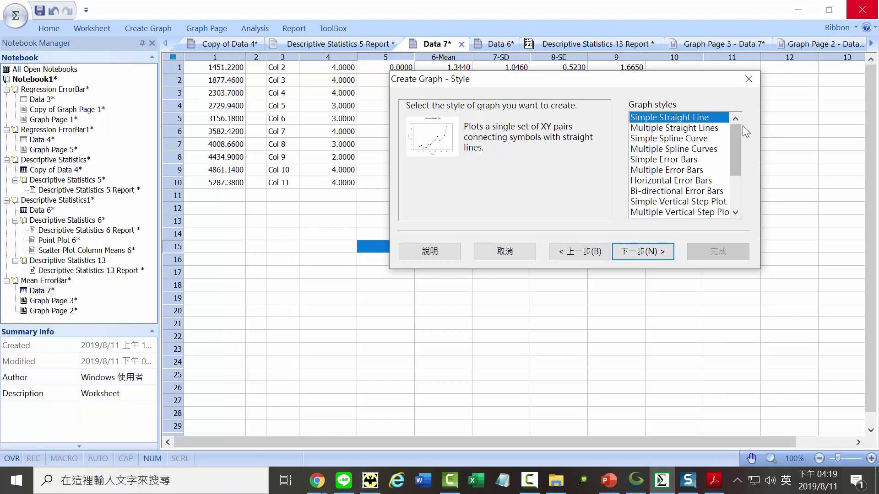
{"action": "left_click", "coordinate": [652, 254]}
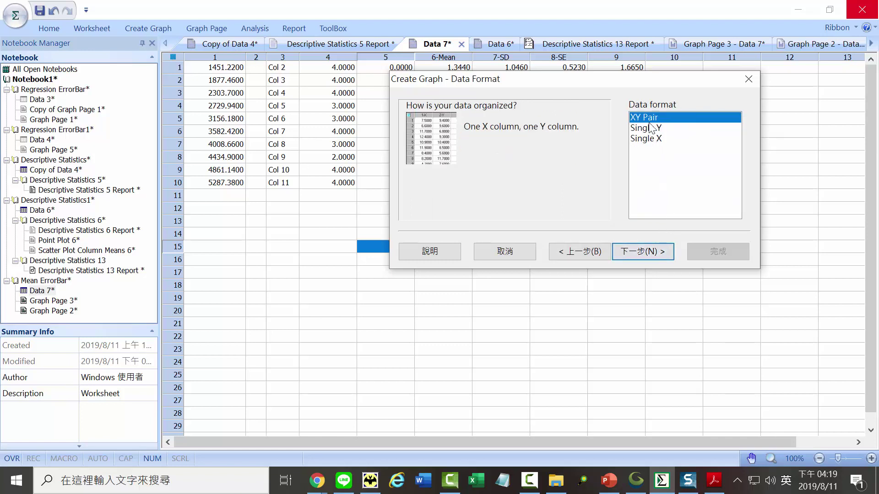
{"action": "left_click", "coordinate": [643, 253]}
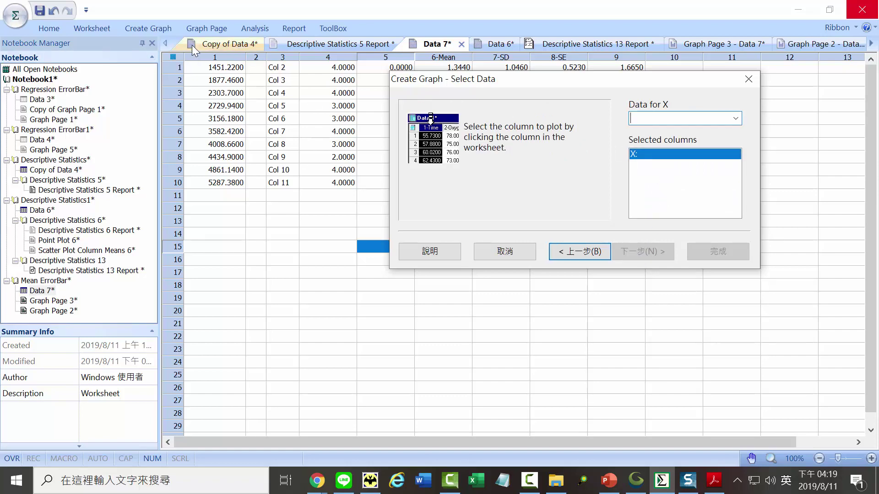
Step: Assign column 1 as X and the 6-Mean column as Y for the plot
{"action": "left_click", "coordinate": [216, 57]}
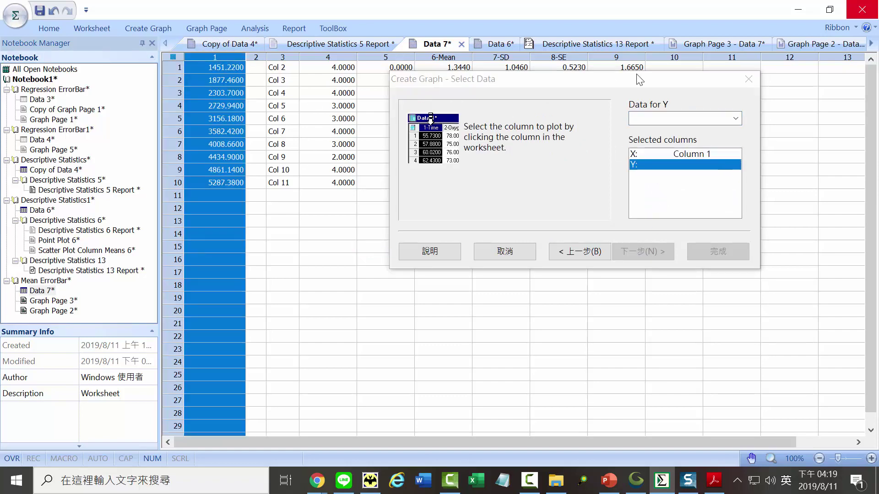
{"action": "left_click_drag", "start_coordinate": [640, 80], "coordinate": [612, 123]}
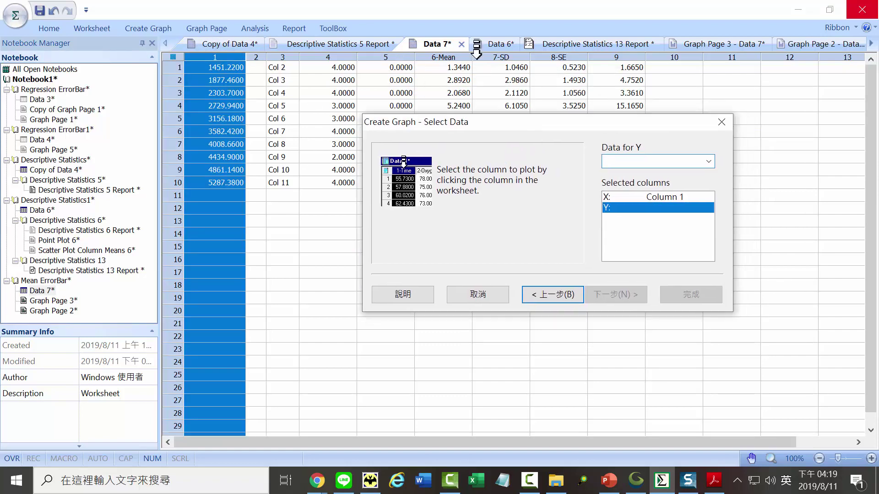
{"action": "left_click", "coordinate": [446, 55]}
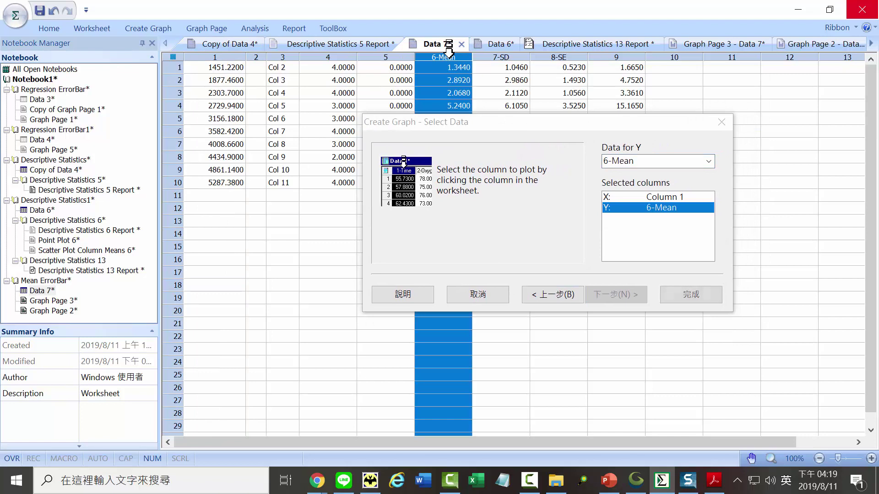
Step: Try to add the 7-SD column to the plot data, and restore 6-Mean as the Y column
{"action": "left_click", "coordinate": [511, 55]}
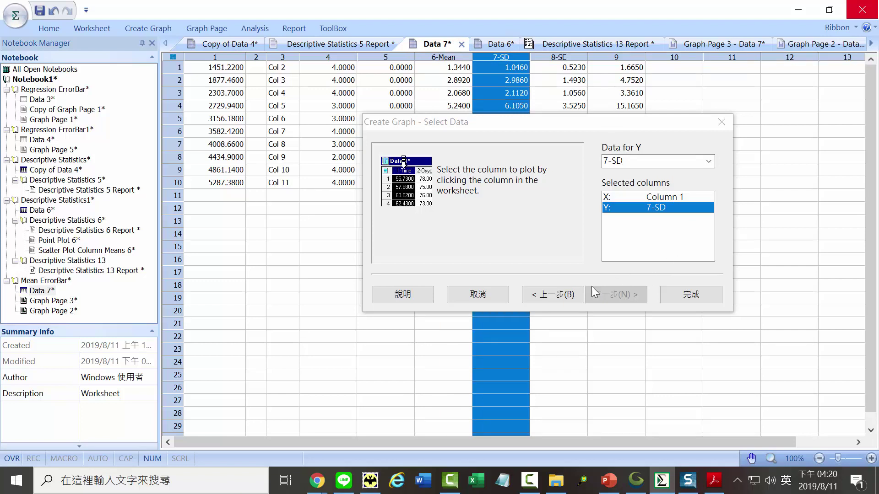
{"action": "left_click", "coordinate": [578, 293]}
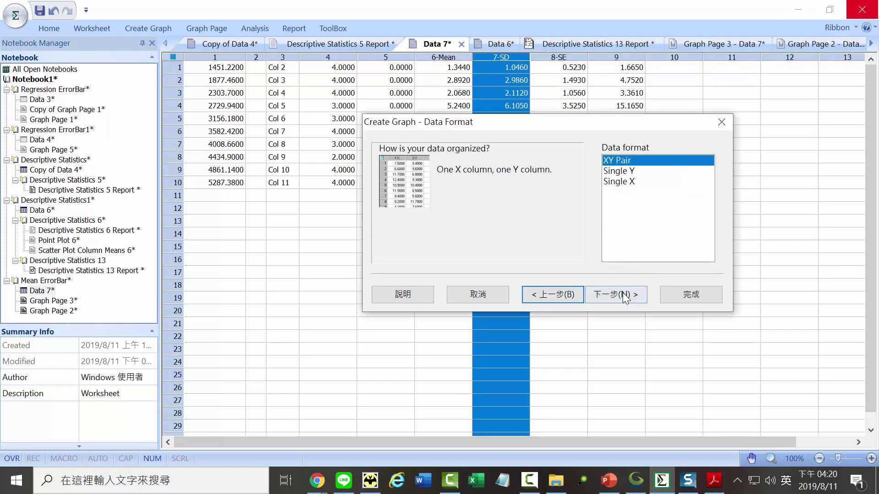
{"action": "left_click", "coordinate": [625, 296]}
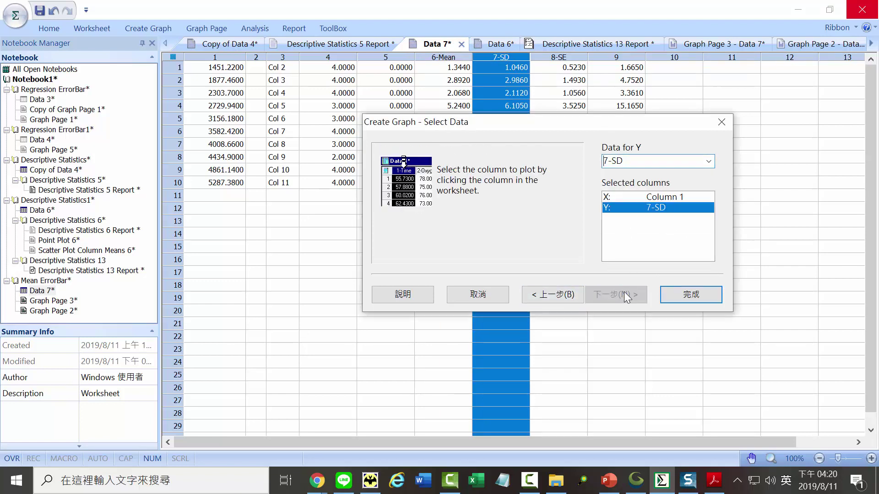
{"action": "left_click", "coordinate": [449, 55]}
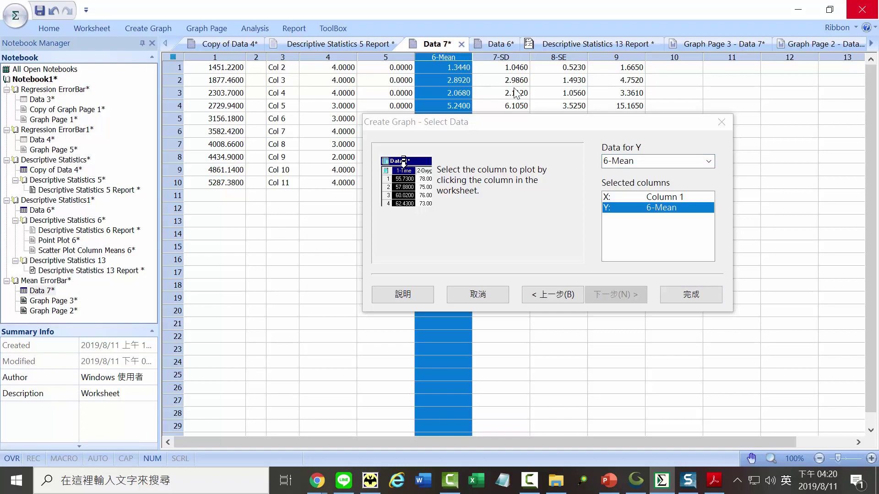
Step: Return to the graph style choice and change the style to Simple Error Bars
{"action": "left_click", "coordinate": [554, 301]}
{"action": "left_click", "coordinate": [553, 299]}
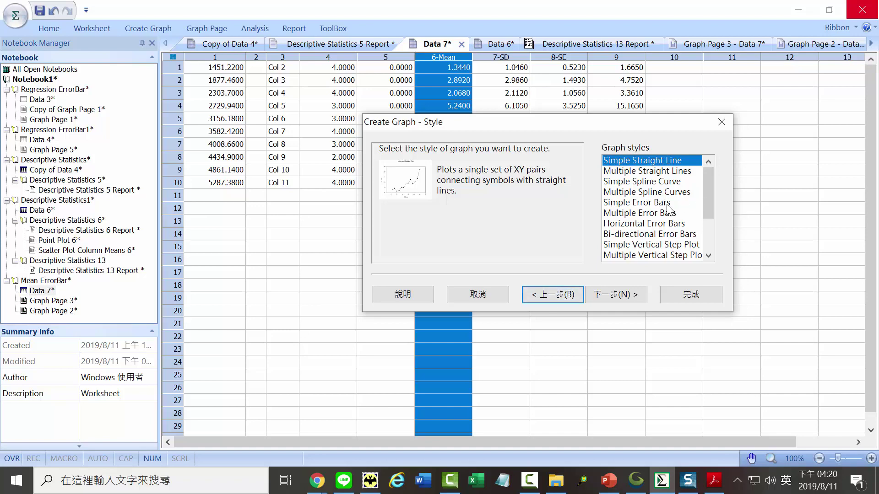
{"action": "left_click", "coordinate": [658, 203]}
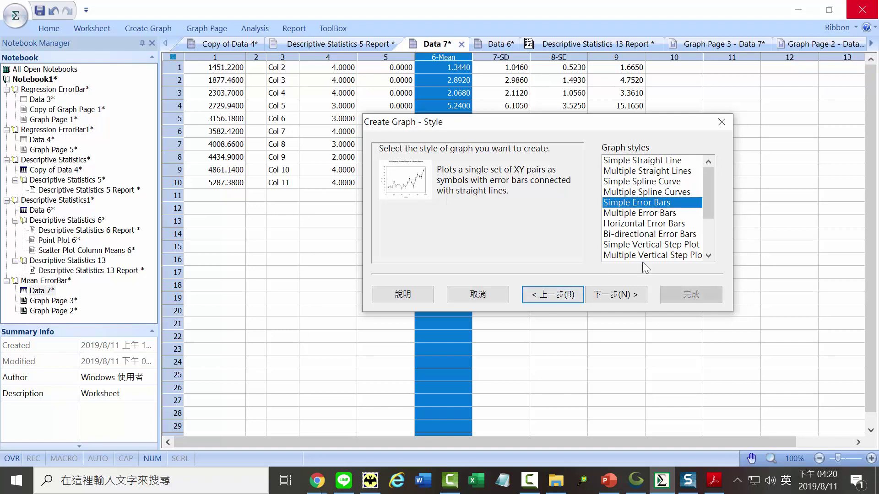
{"action": "left_click", "coordinate": [622, 295]}
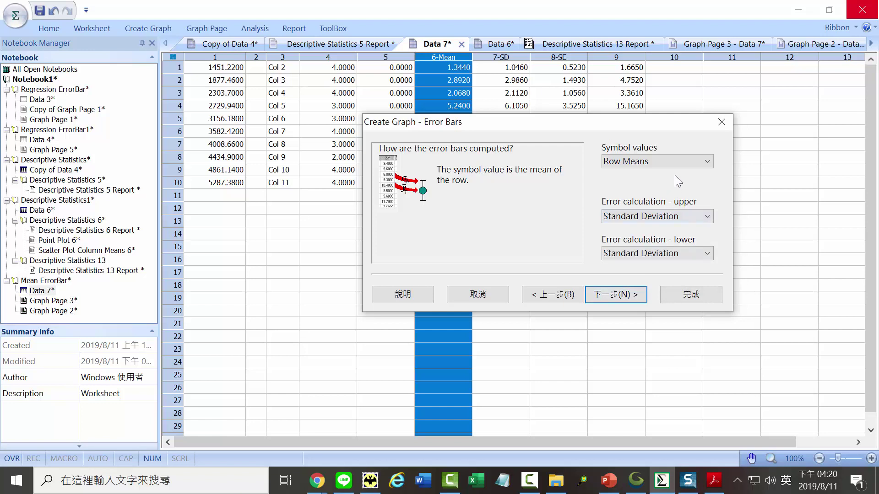
Step: Set the error bars' symbol values to Worksheet Columns and choose the XY Pair data format
{"action": "left_click", "coordinate": [707, 164]}
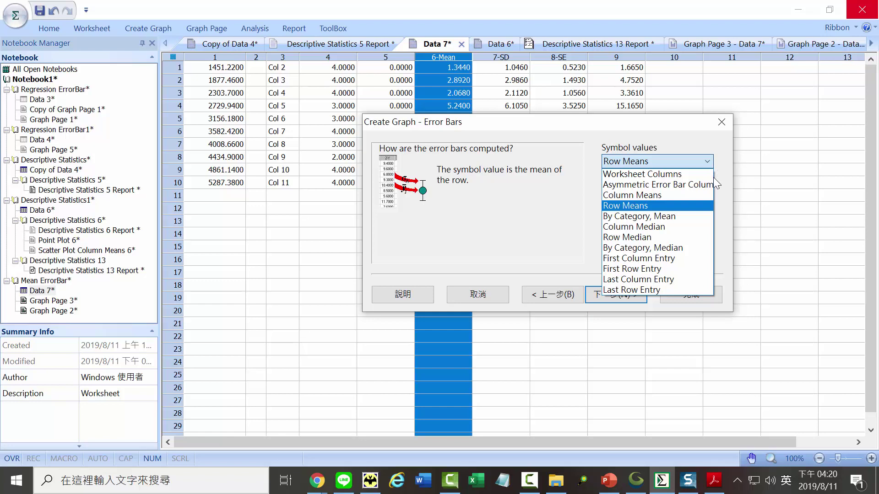
{"action": "left_click", "coordinate": [648, 171]}
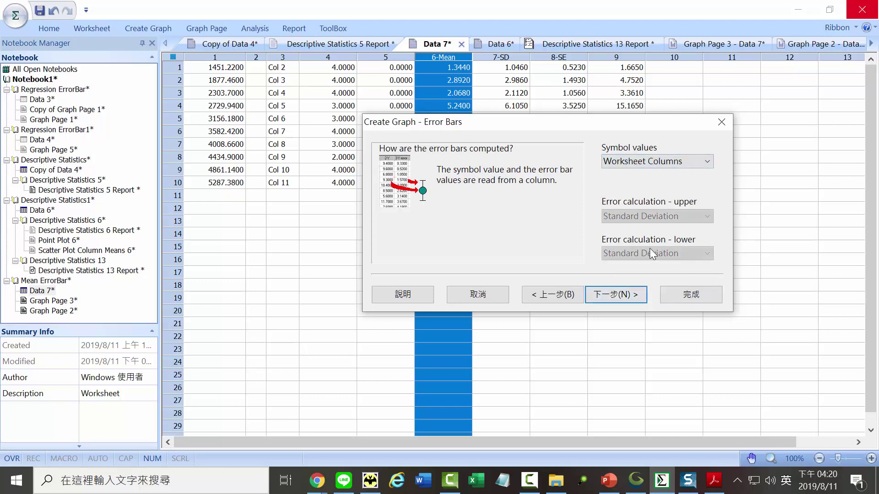
{"action": "left_click", "coordinate": [617, 296]}
{"action": "left_click", "coordinate": [621, 161]}
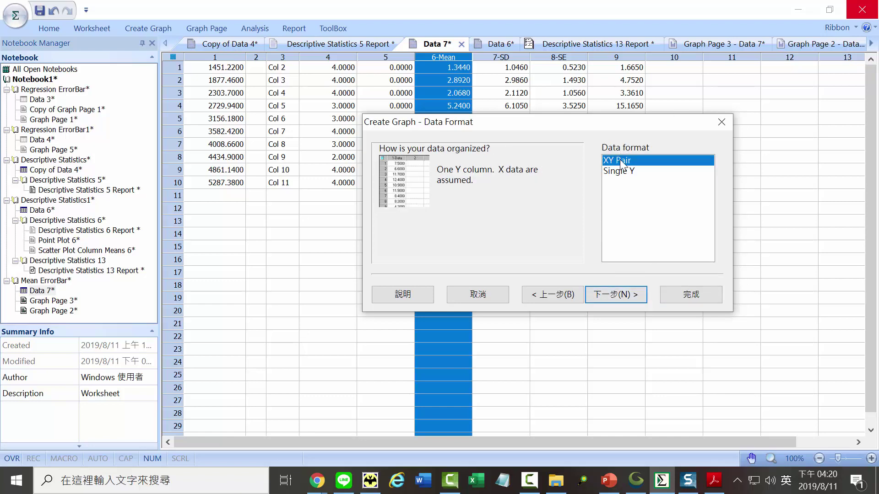
{"action": "left_click", "coordinate": [616, 294]}
Step: Assign column 1 as X, 6-Mean as Y and 7-SD as the error column, and create the graph
{"action": "left_click", "coordinate": [664, 207]}
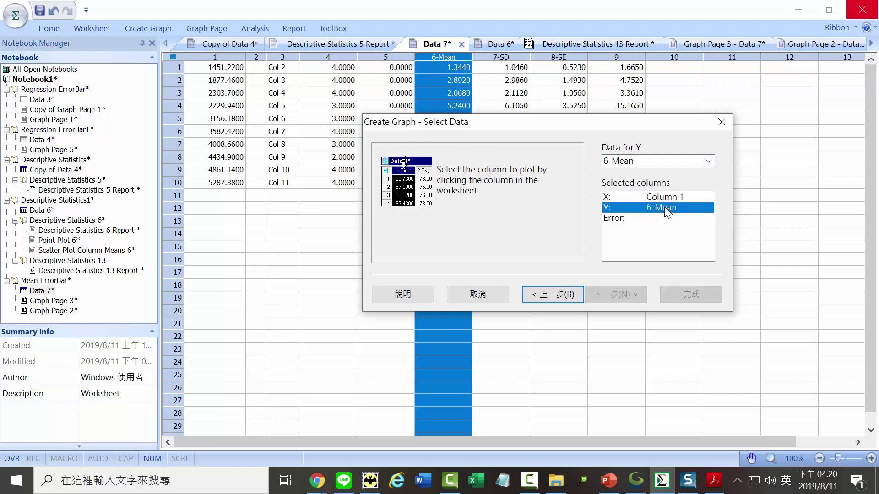
{"action": "double_click", "coordinate": [665, 198]}
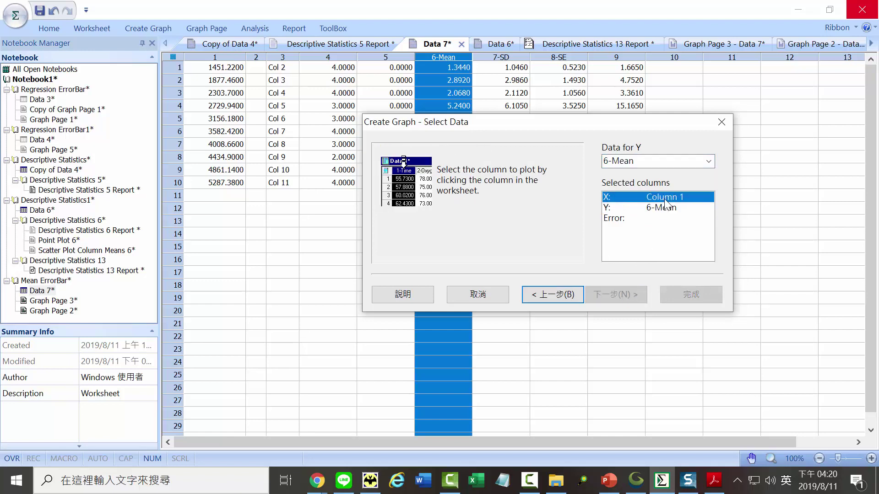
{"action": "left_click", "coordinate": [216, 55]}
{"action": "left_click", "coordinate": [447, 51]}
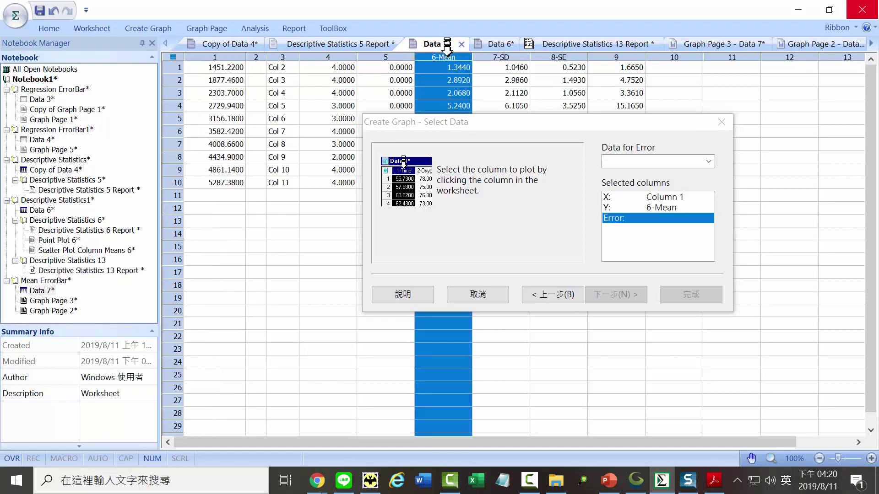
{"action": "left_click", "coordinate": [498, 52]}
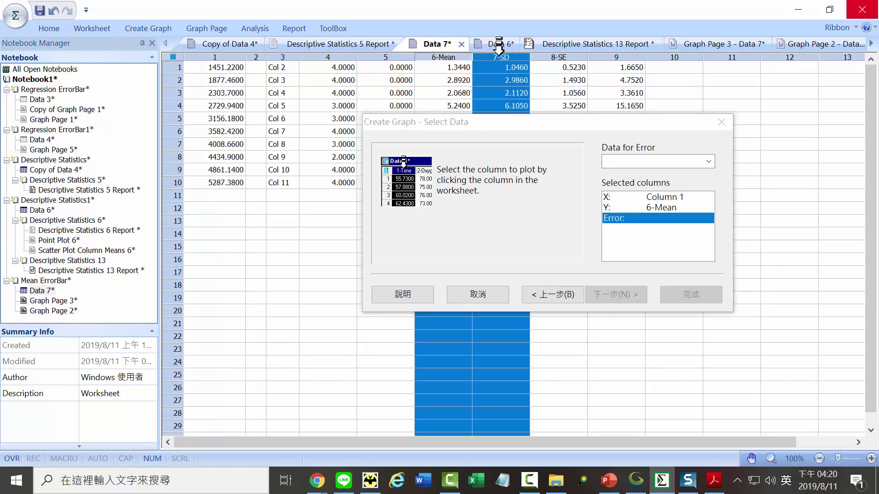
{"action": "left_click", "coordinate": [685, 286]}
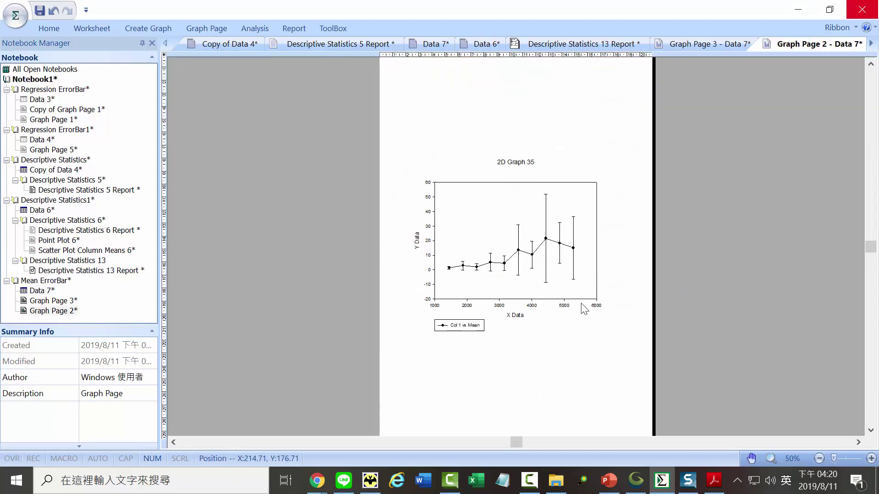
Step: View Graph Page 3 in the Mean ErrorBar section to compare it with the new graph on Graph Page 2
{"action": "left_click", "coordinate": [59, 302]}
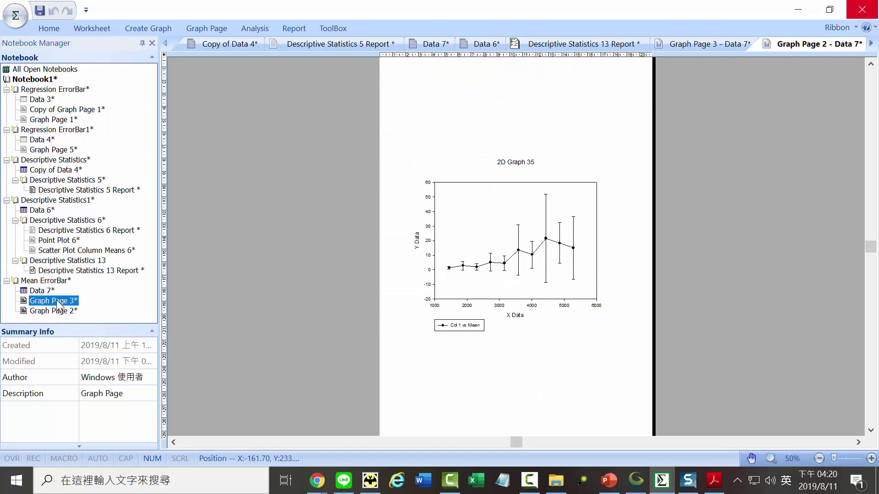
{"action": "double_click", "coordinate": [46, 302]}
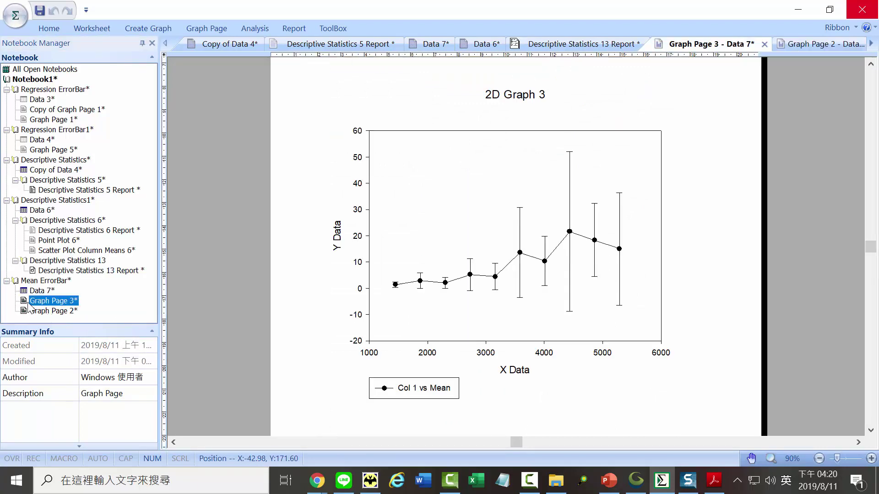
{"action": "double_click", "coordinate": [35, 311]}
{"action": "double_click", "coordinate": [43, 301]}
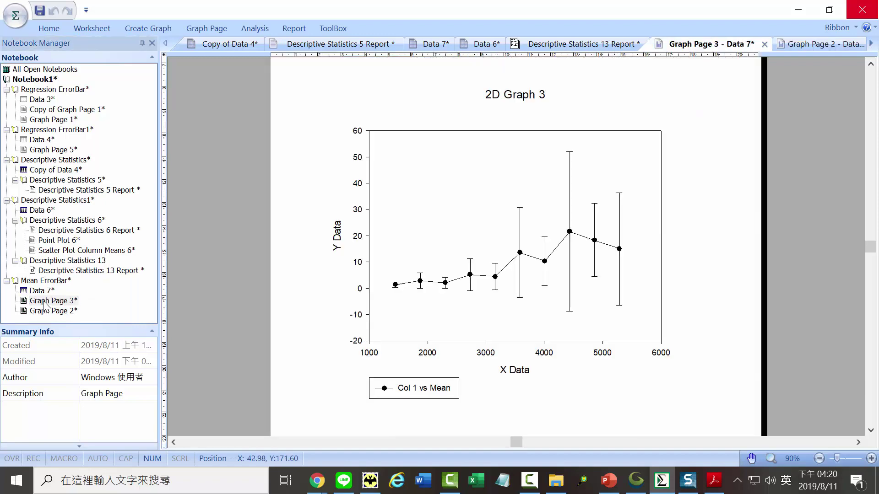
Step: Review the regression plot on Graph Page 1 and its Data 3 worksheet, and return to Graph Page 2
{"action": "left_click", "coordinate": [42, 99]}
{"action": "left_click", "coordinate": [49, 120]}
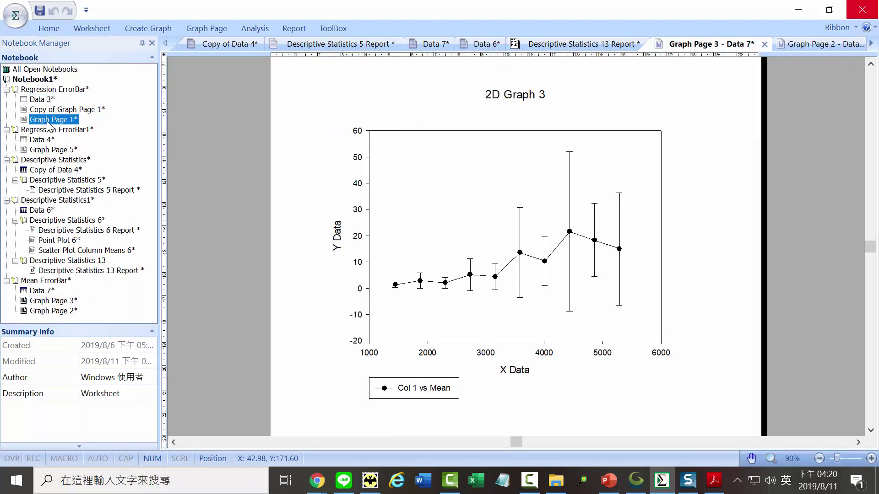
{"action": "double_click", "coordinate": [49, 120]}
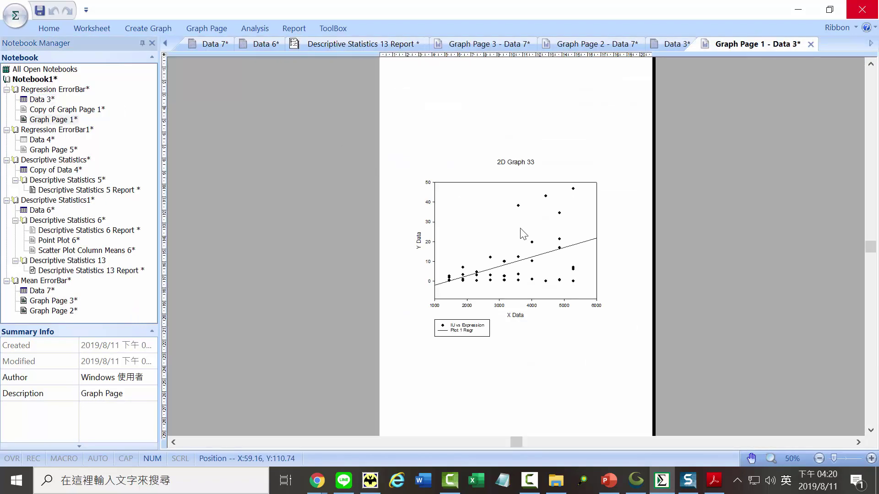
{"action": "double_click", "coordinate": [32, 99]}
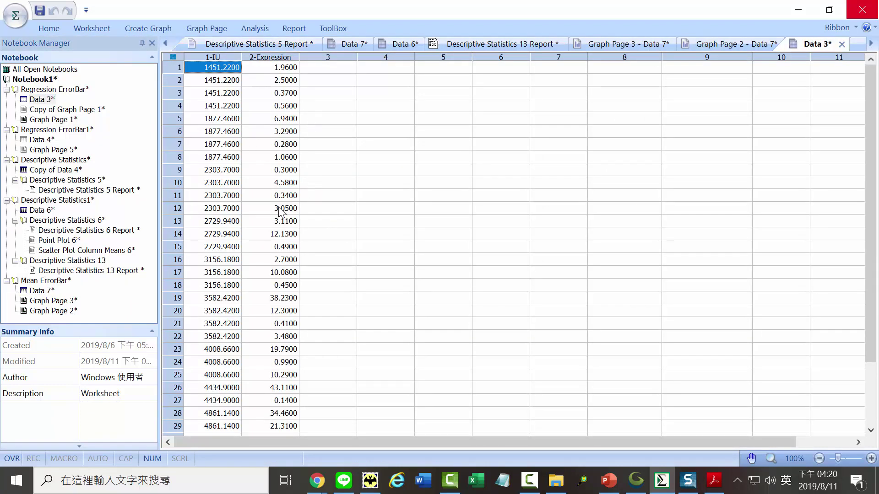
{"action": "double_click", "coordinate": [50, 310]}
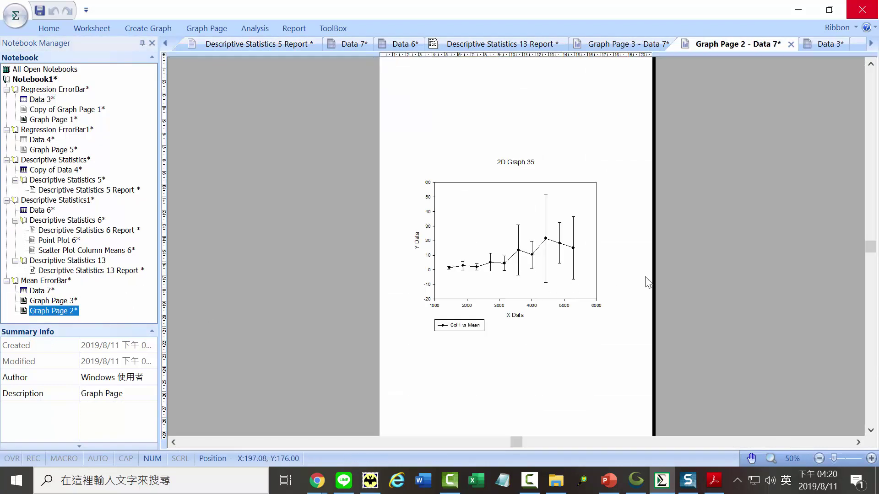